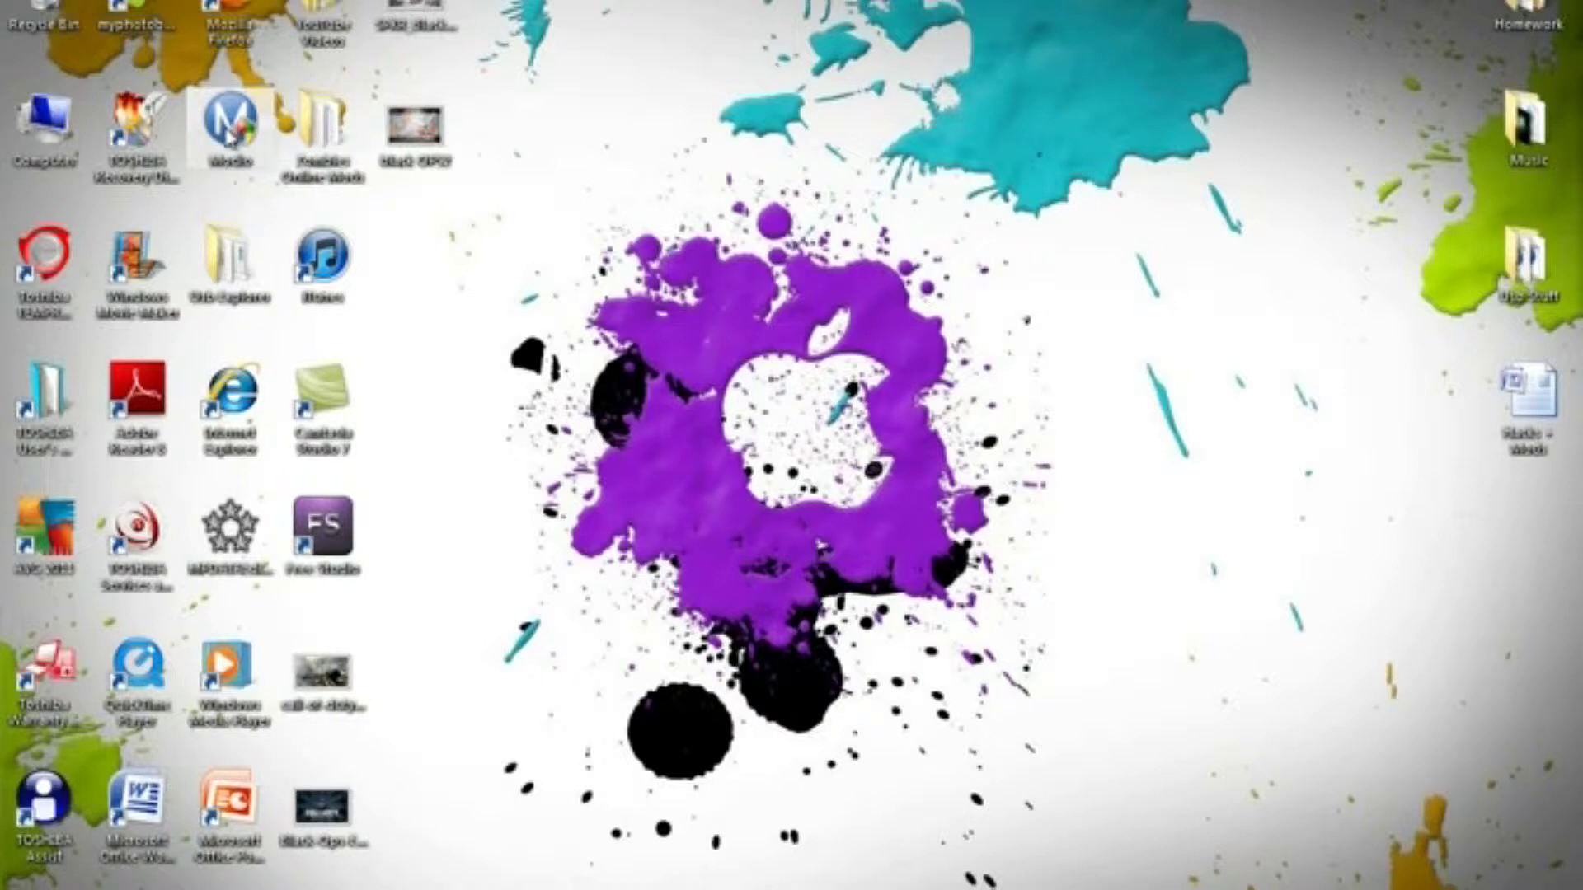
Step: Launch Modio, open its Theme Creator tool and move the tool's window away from the Modio panel
left_click(239, 136)
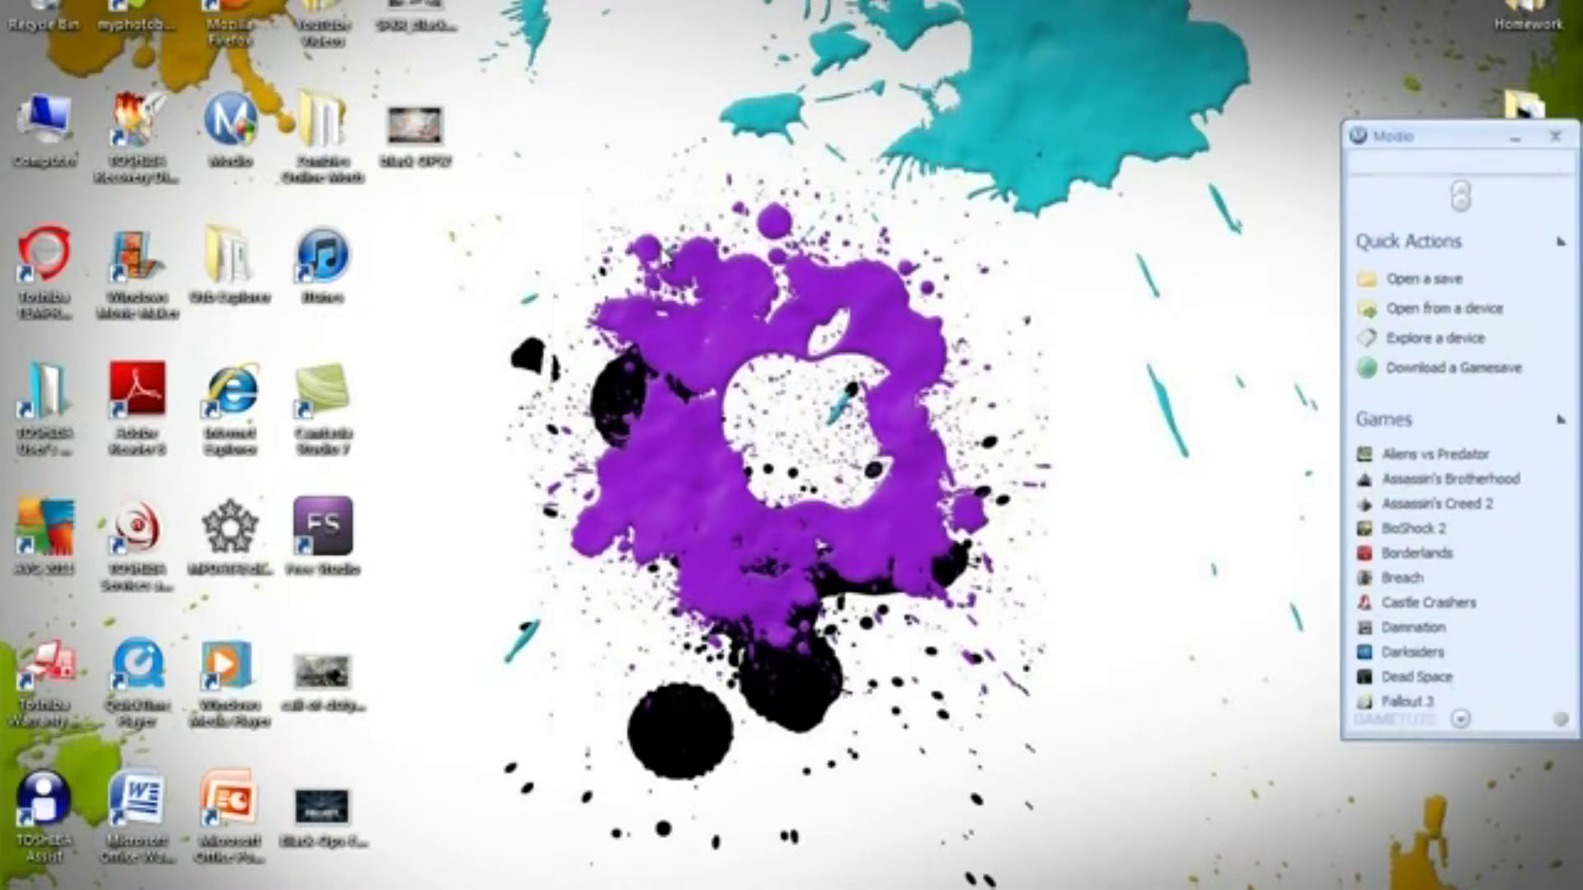
left_click(1460, 719)
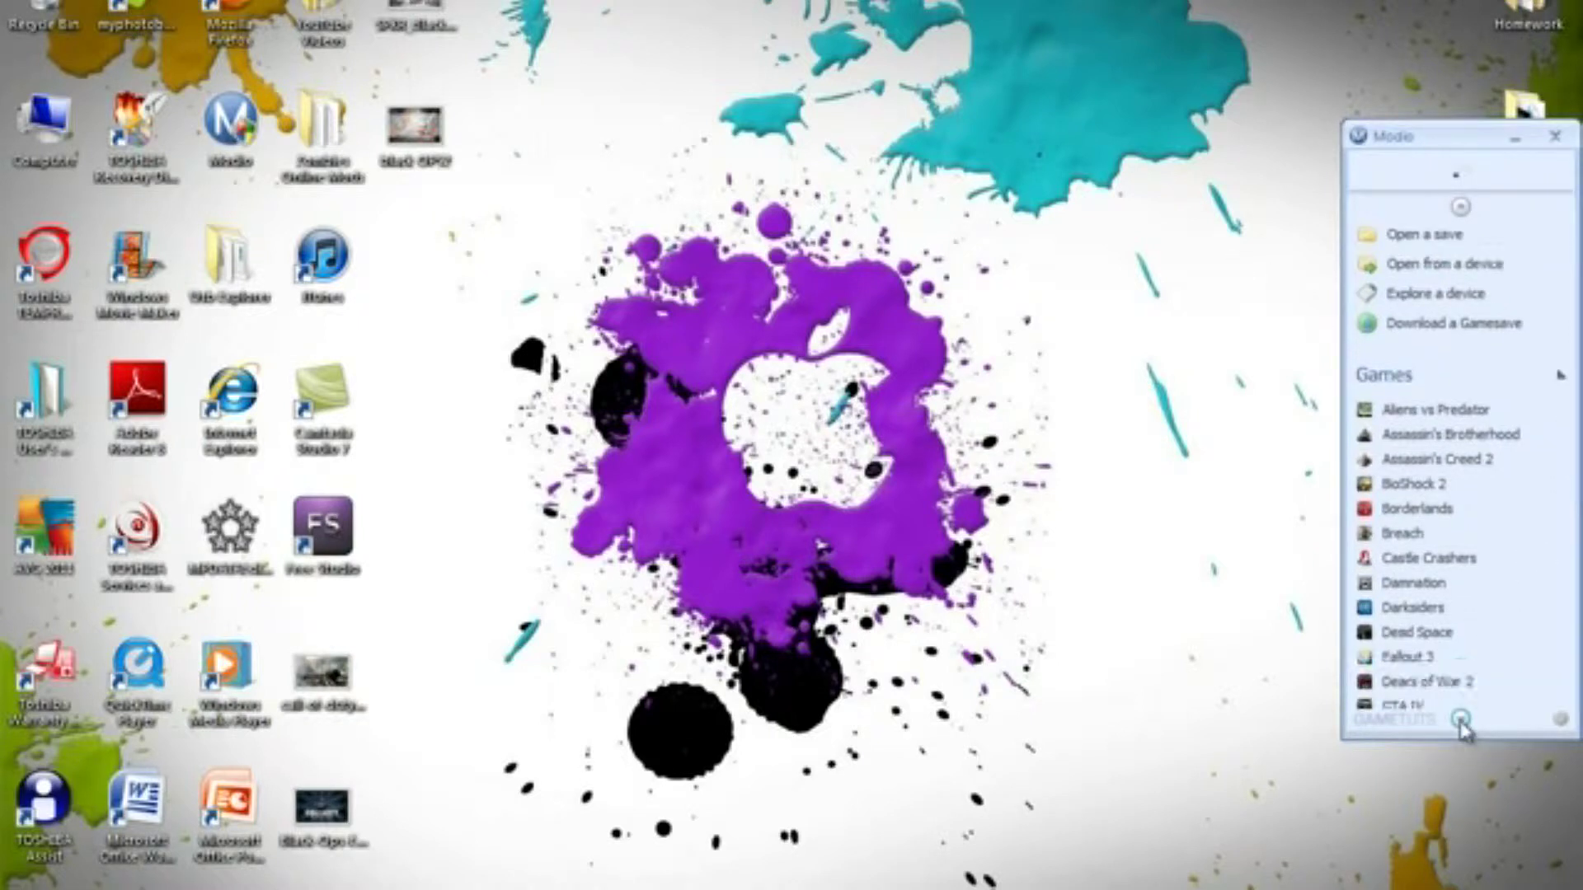
scroll(1460, 719, "down", 5)
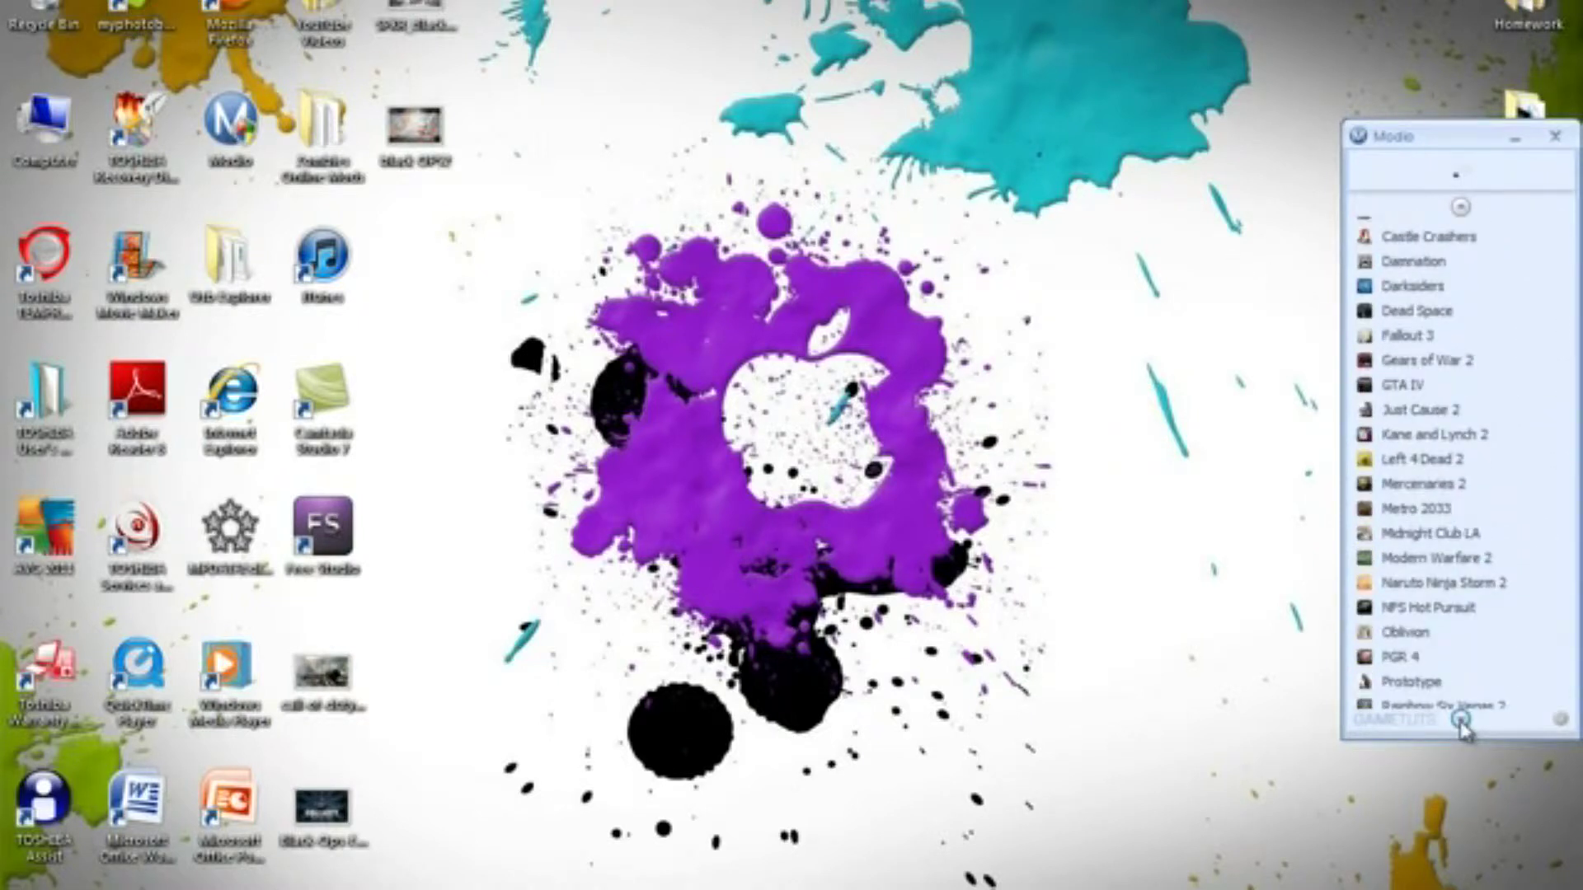
scroll(1460, 721, "down", 5)
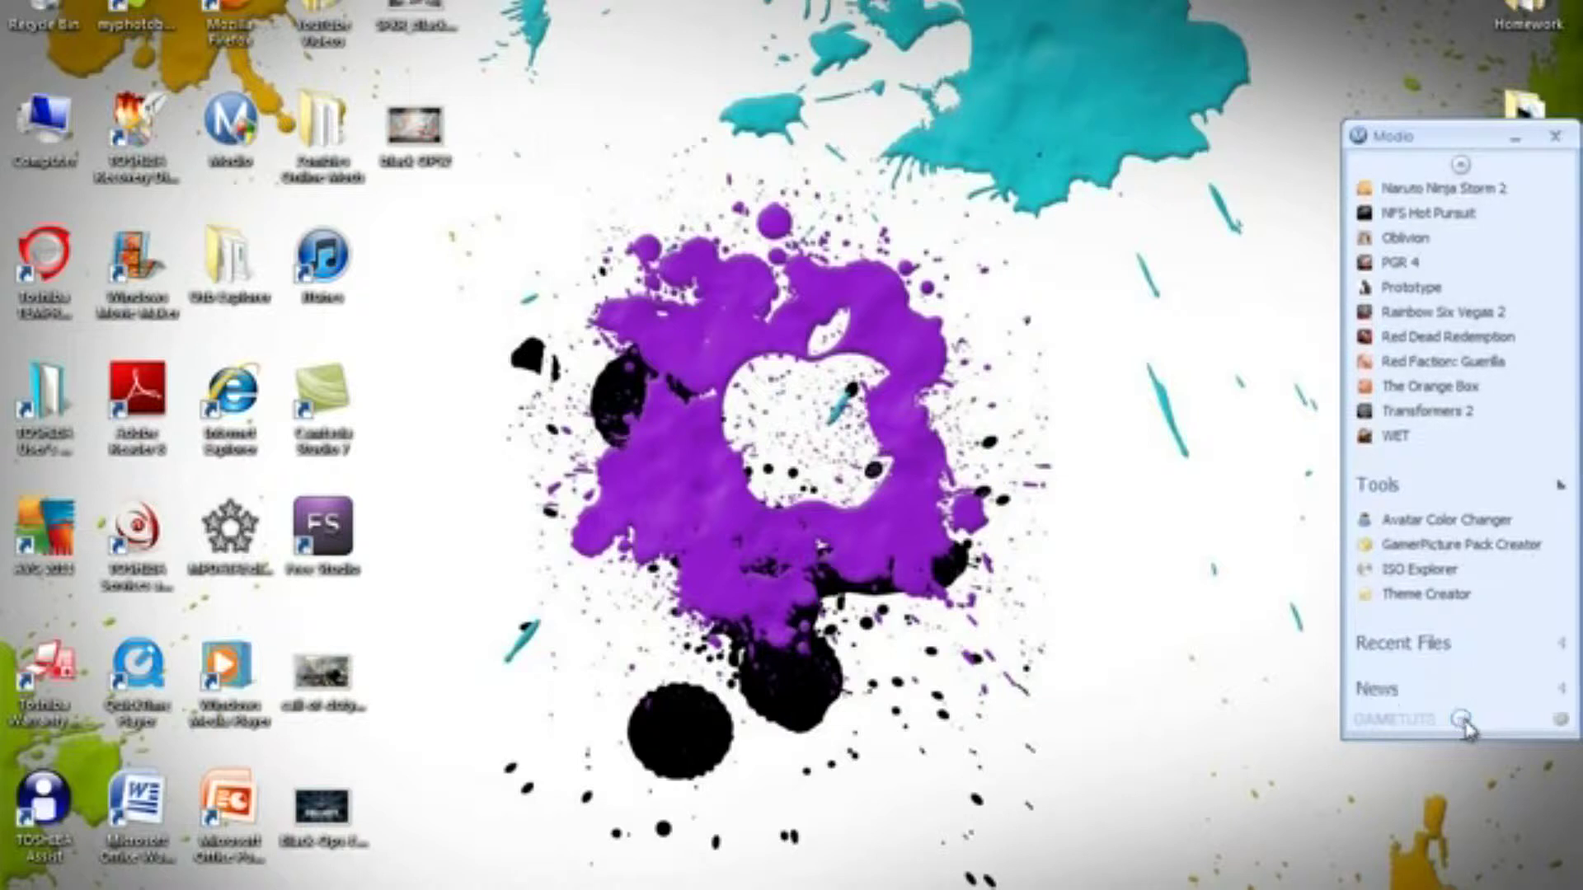
scroll(1460, 672, "down", 3)
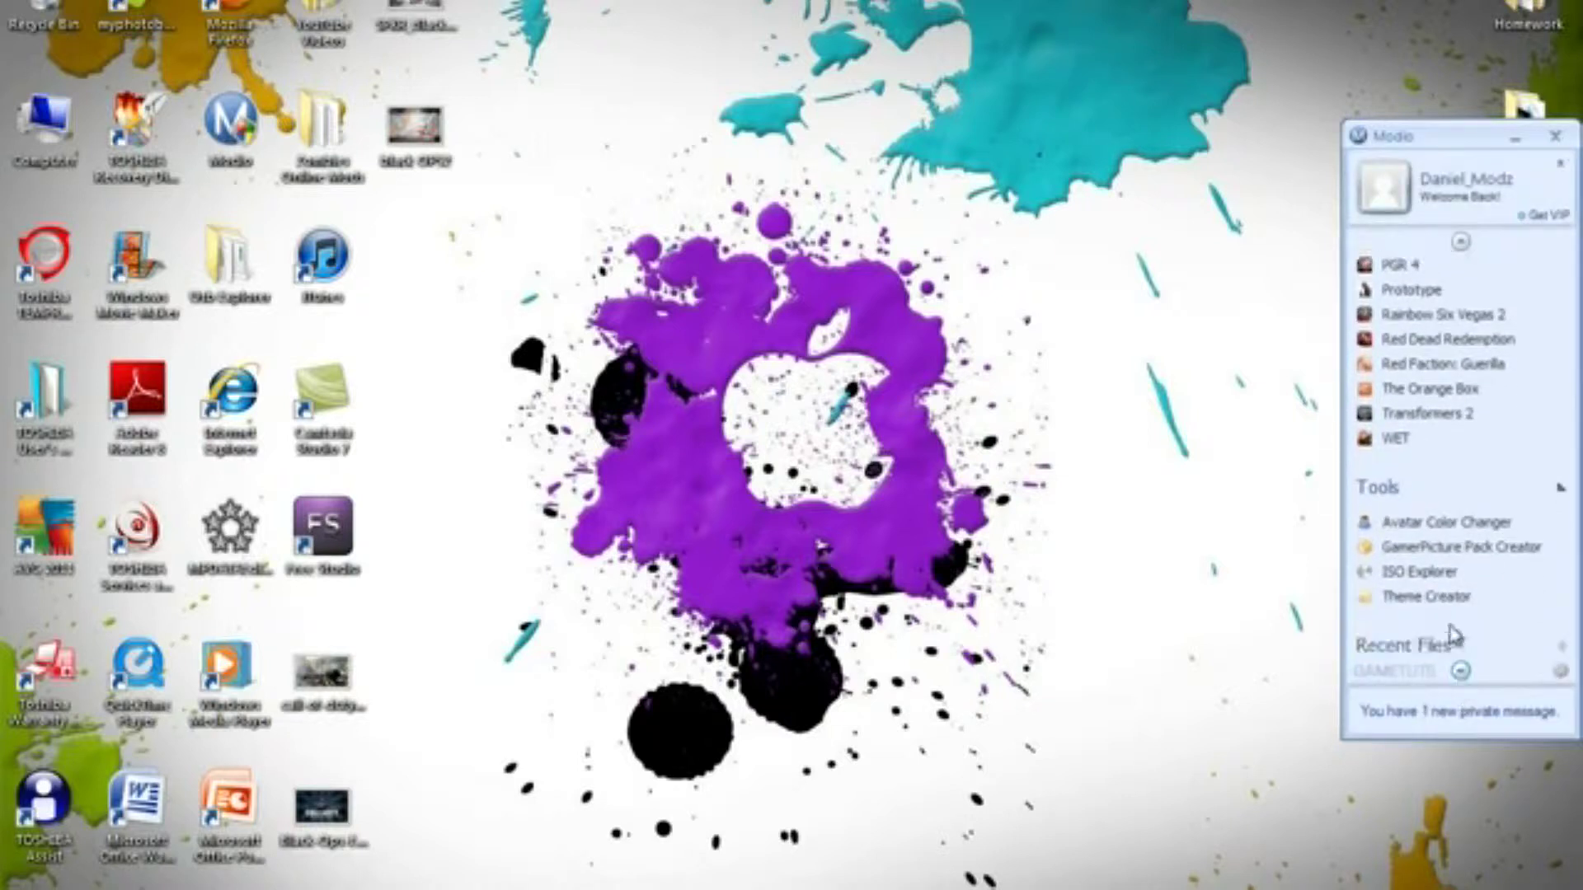
left_click(1433, 606)
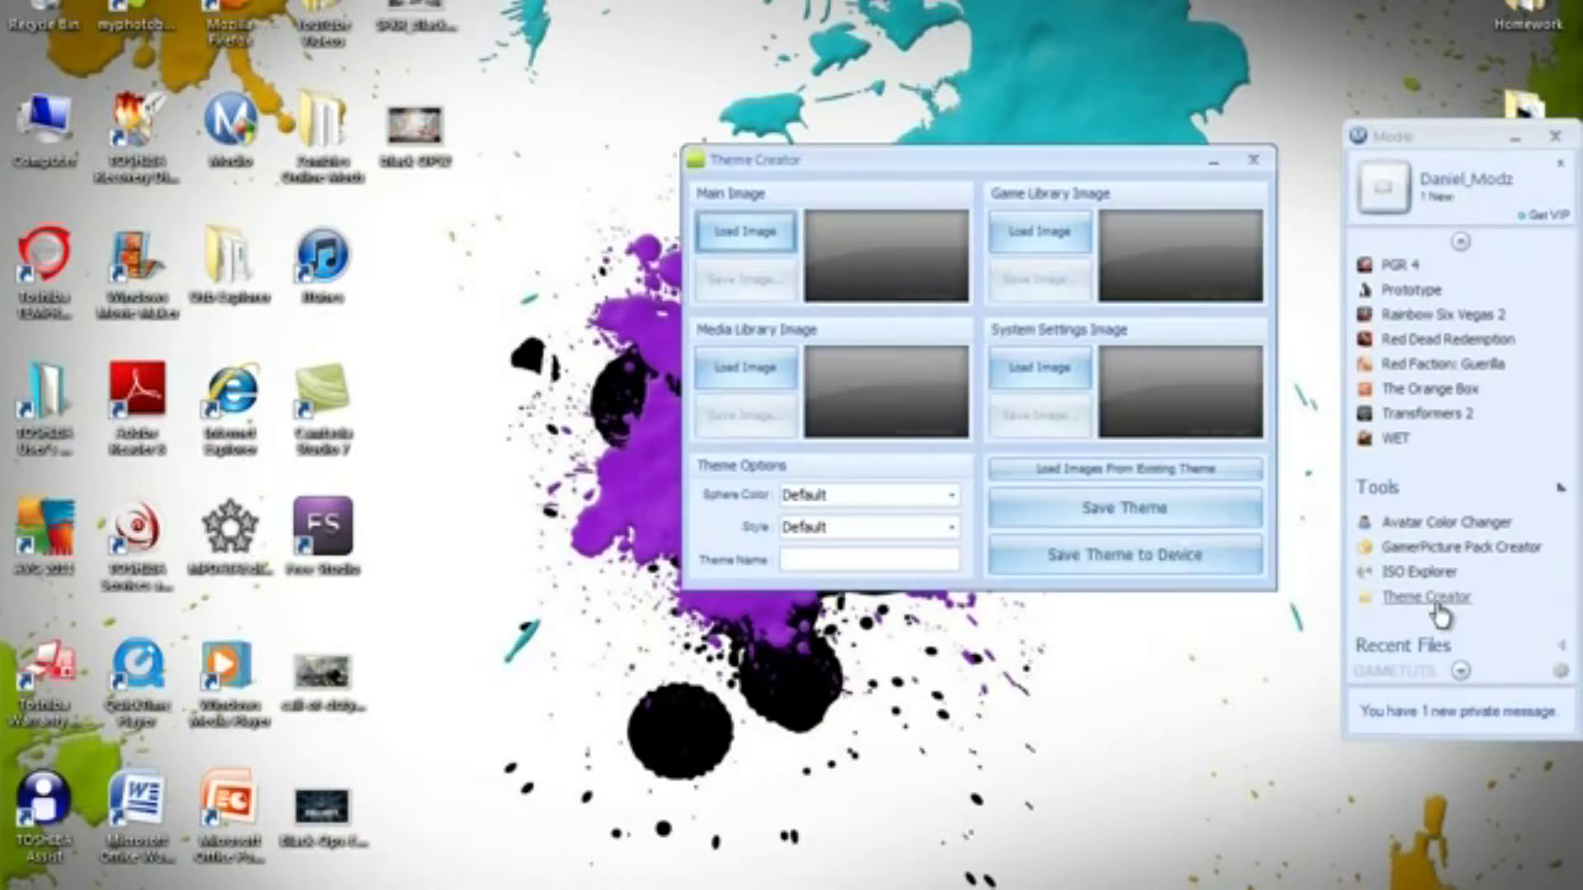
left_click_drag(958, 176, 805, 170)
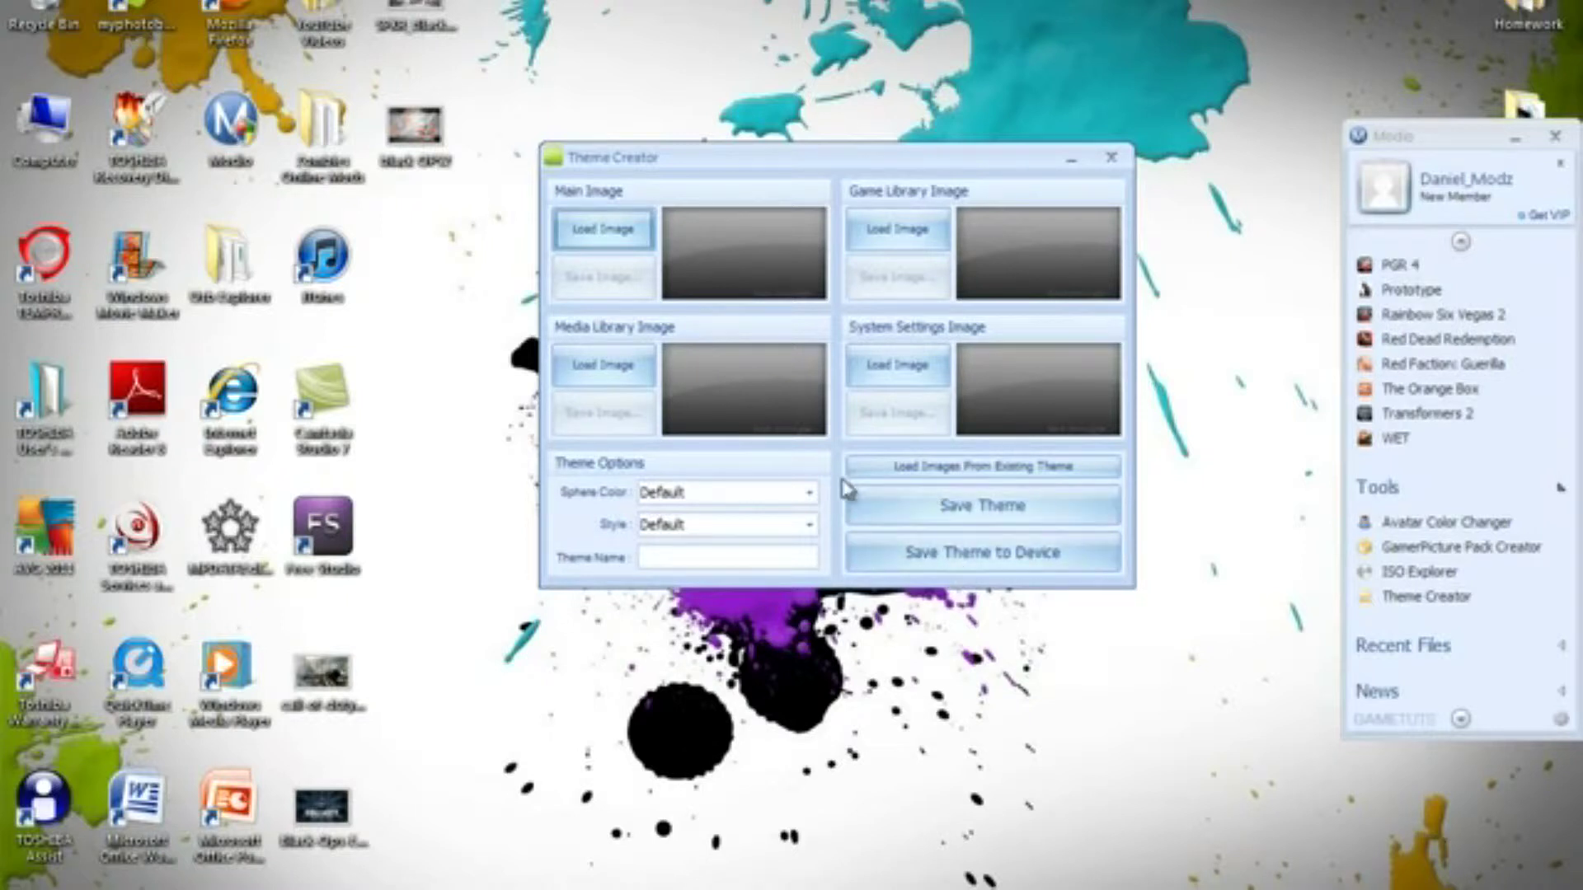
Step: Set the theme's sphere color to RedPink and its style to Dark
left_click(791, 503)
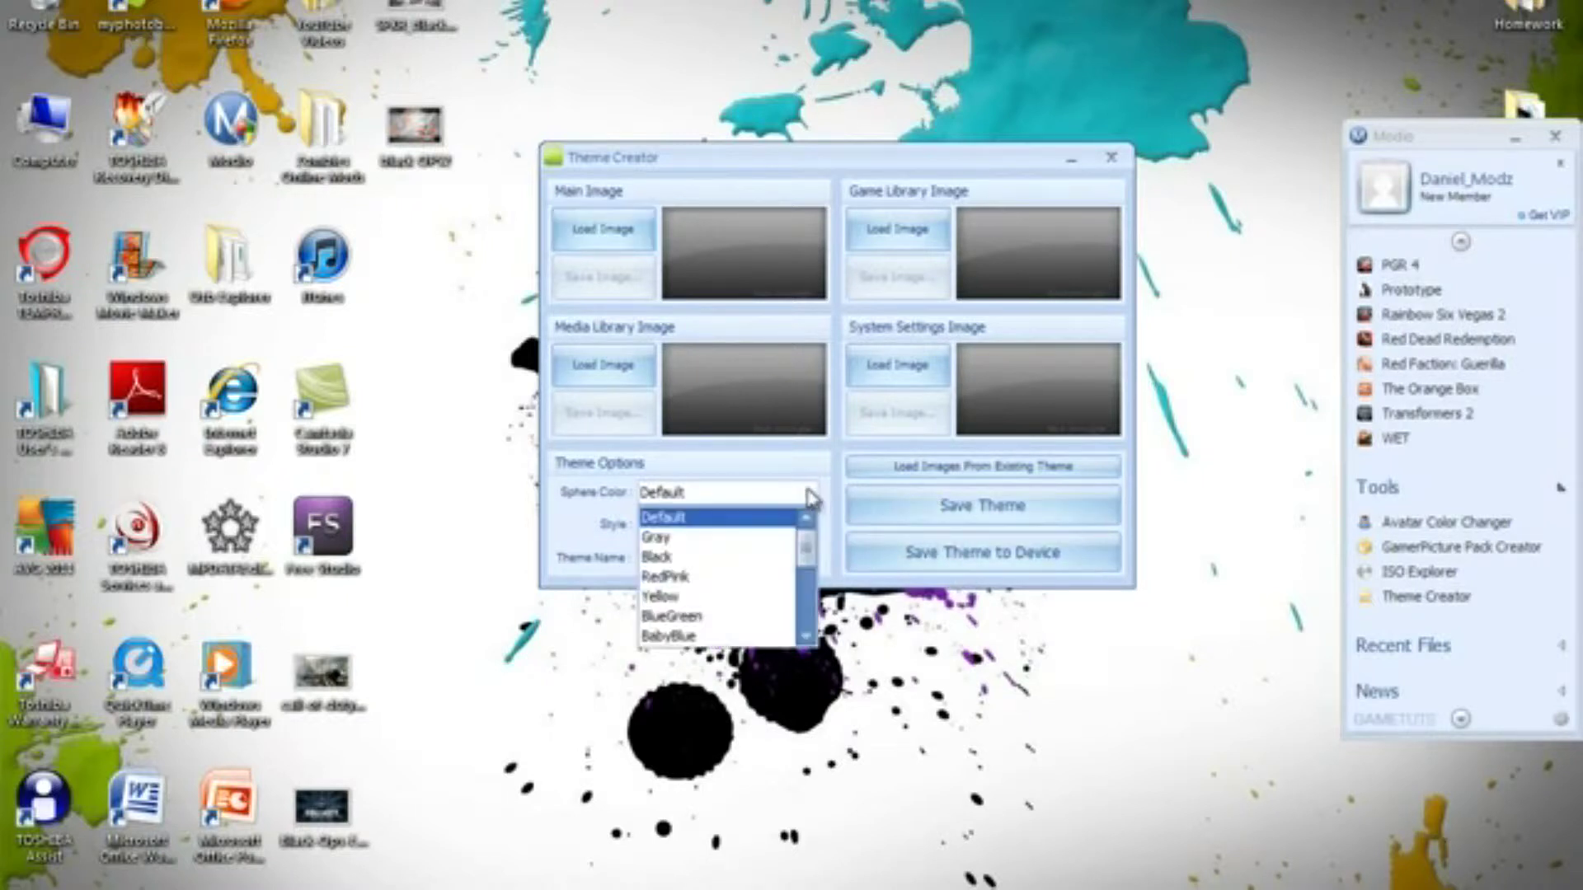
left_click(747, 583)
left_click(809, 524)
left_click(783, 565)
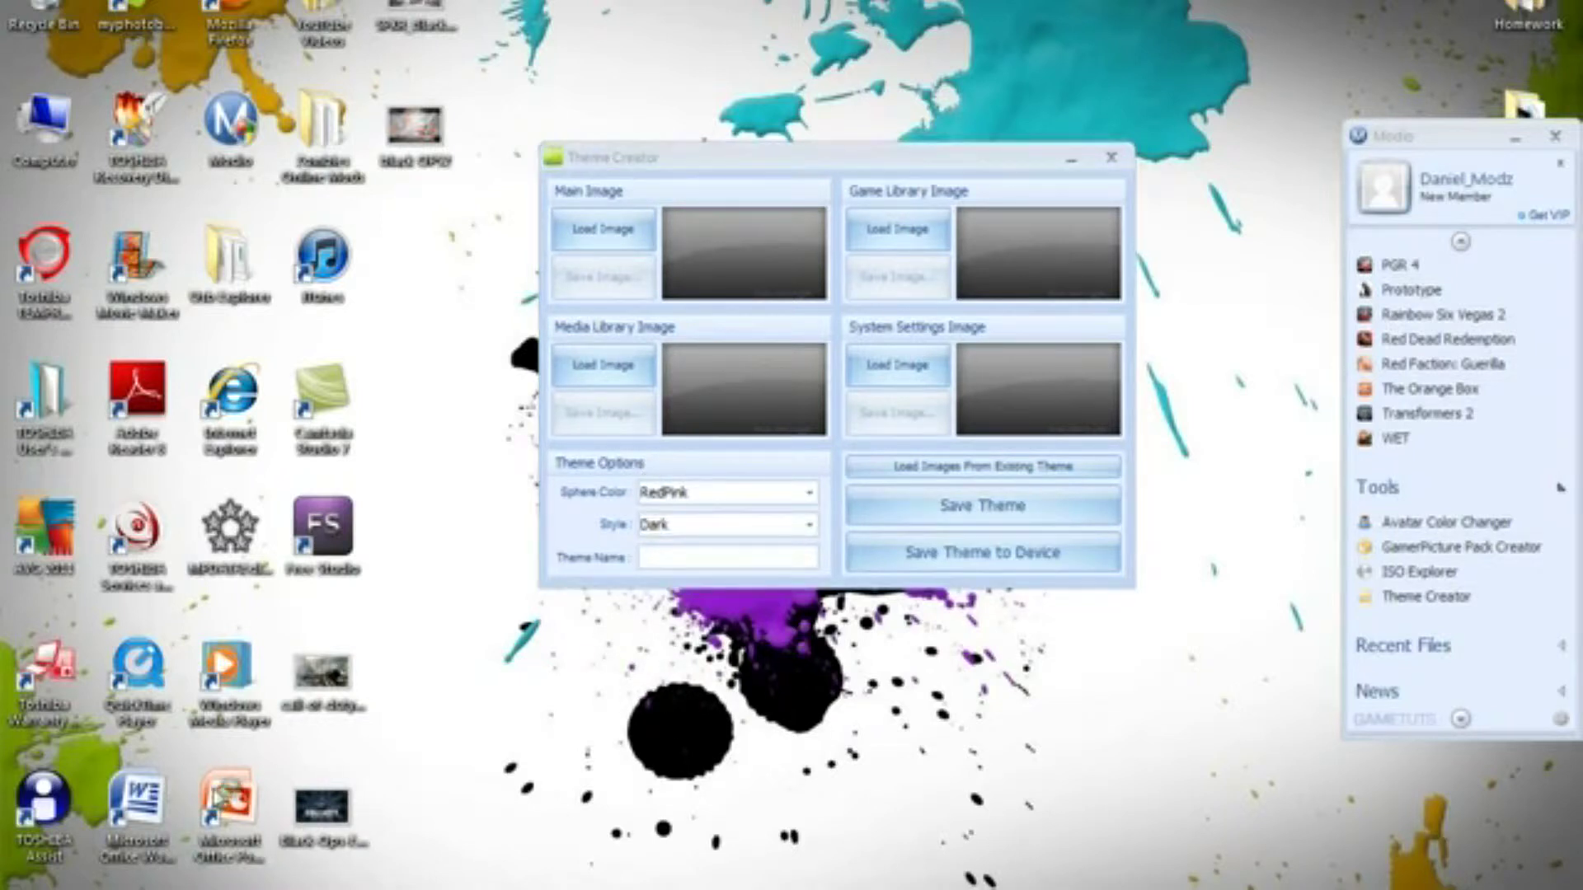
Step: Switch to the web browser and search Google Images for "black ops"
left_click_drag(513, 120, 1141, 595)
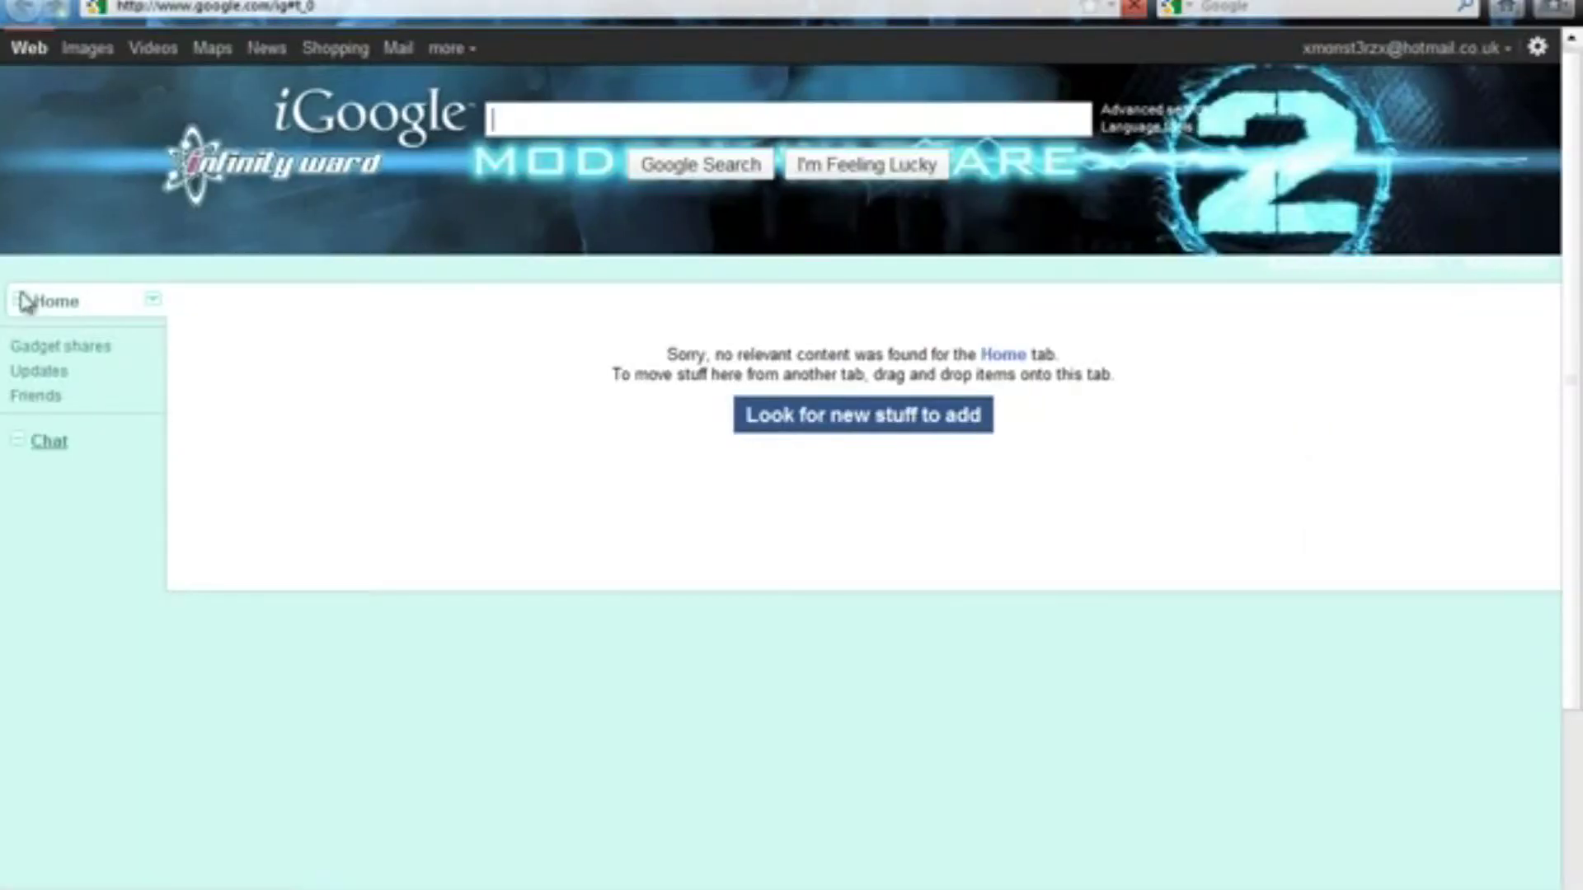
left_click(97, 50)
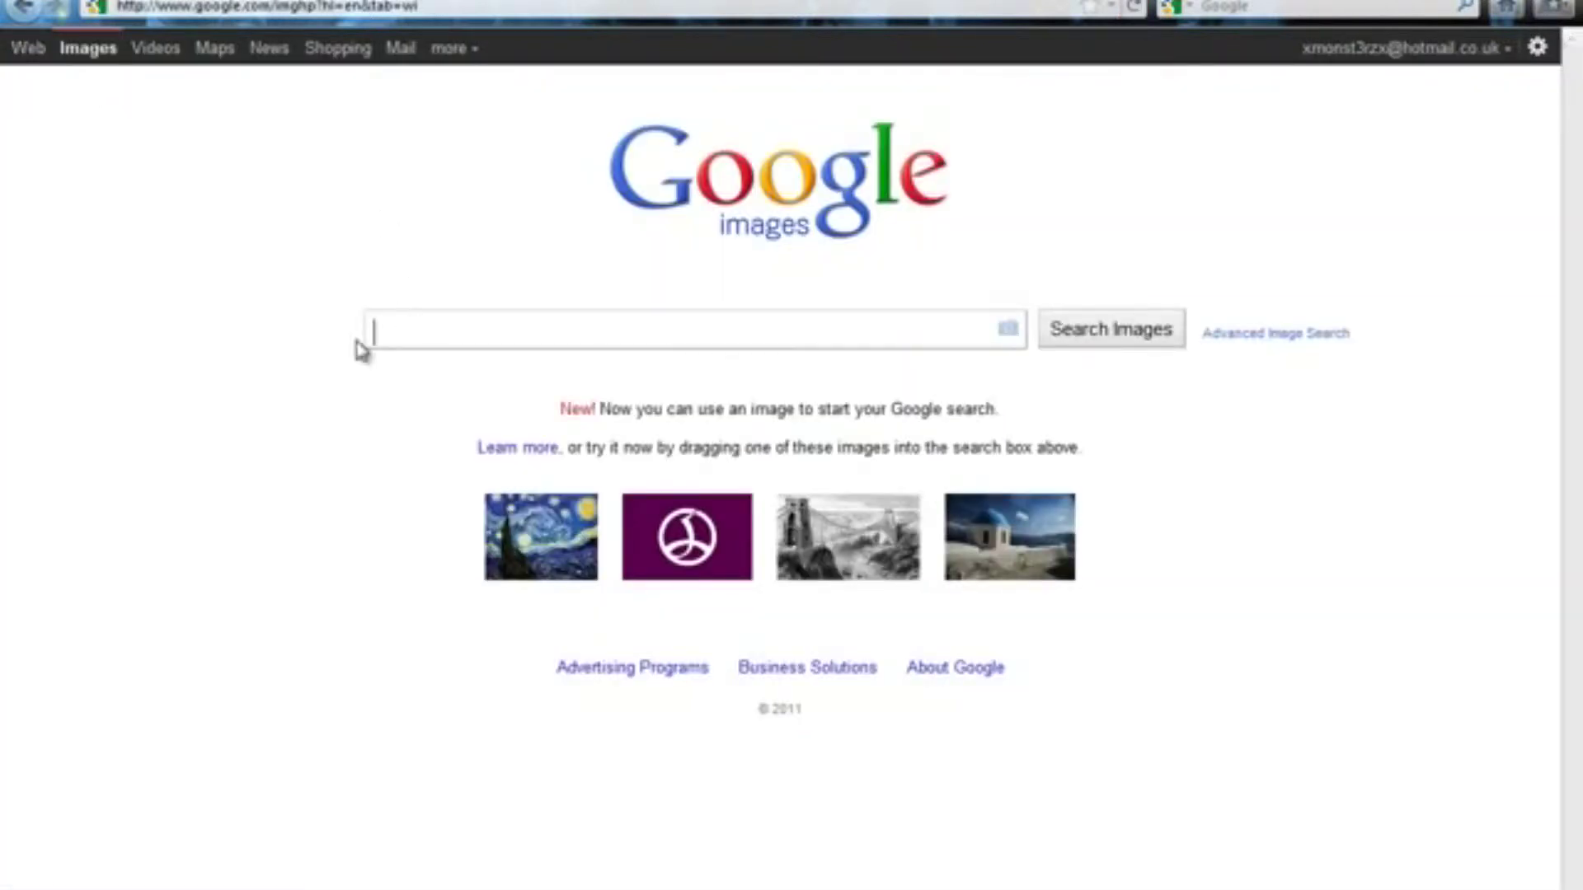
type("black ops")
key("Return")
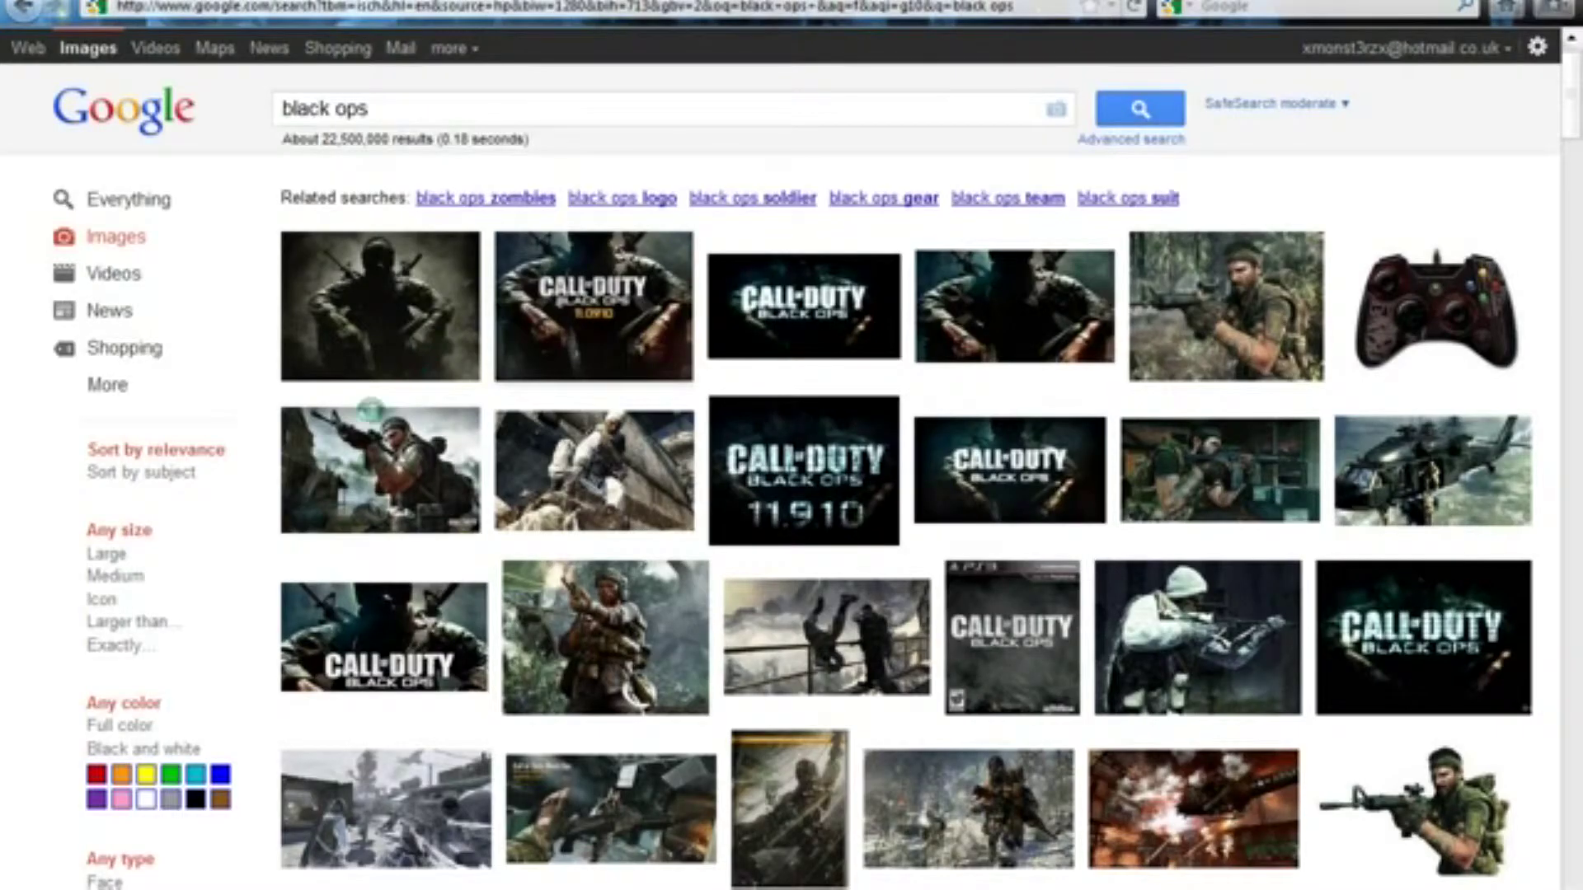
Step: Preview several of the image results' dimensions and limit the search to large images
mouse_move(580, 310)
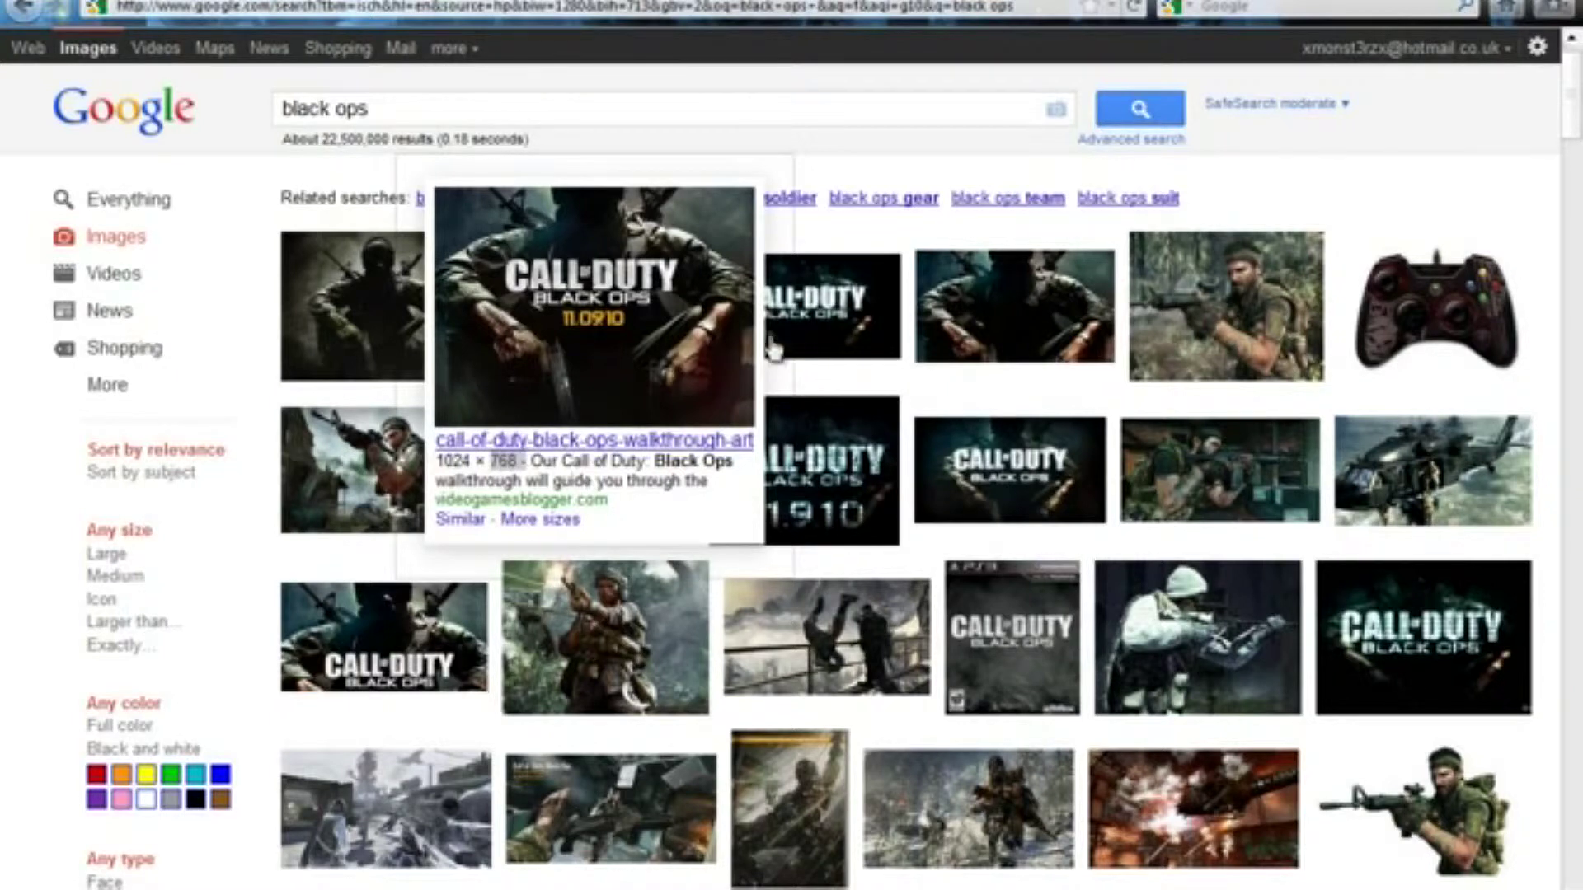
mouse_move(791, 326)
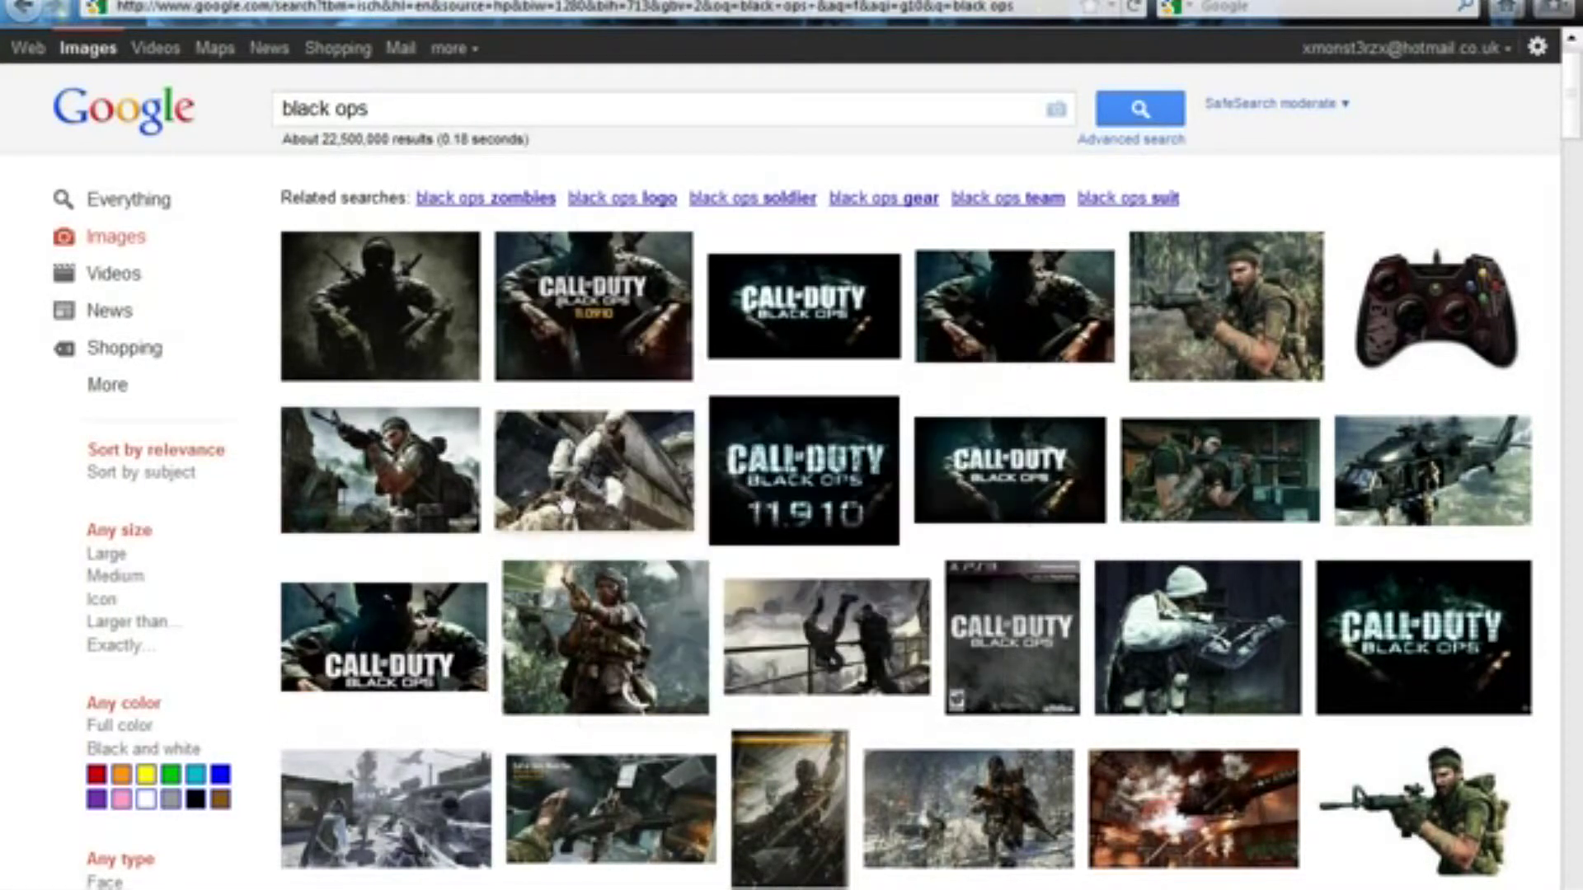
mouse_move(567, 504)
left_click(105, 556)
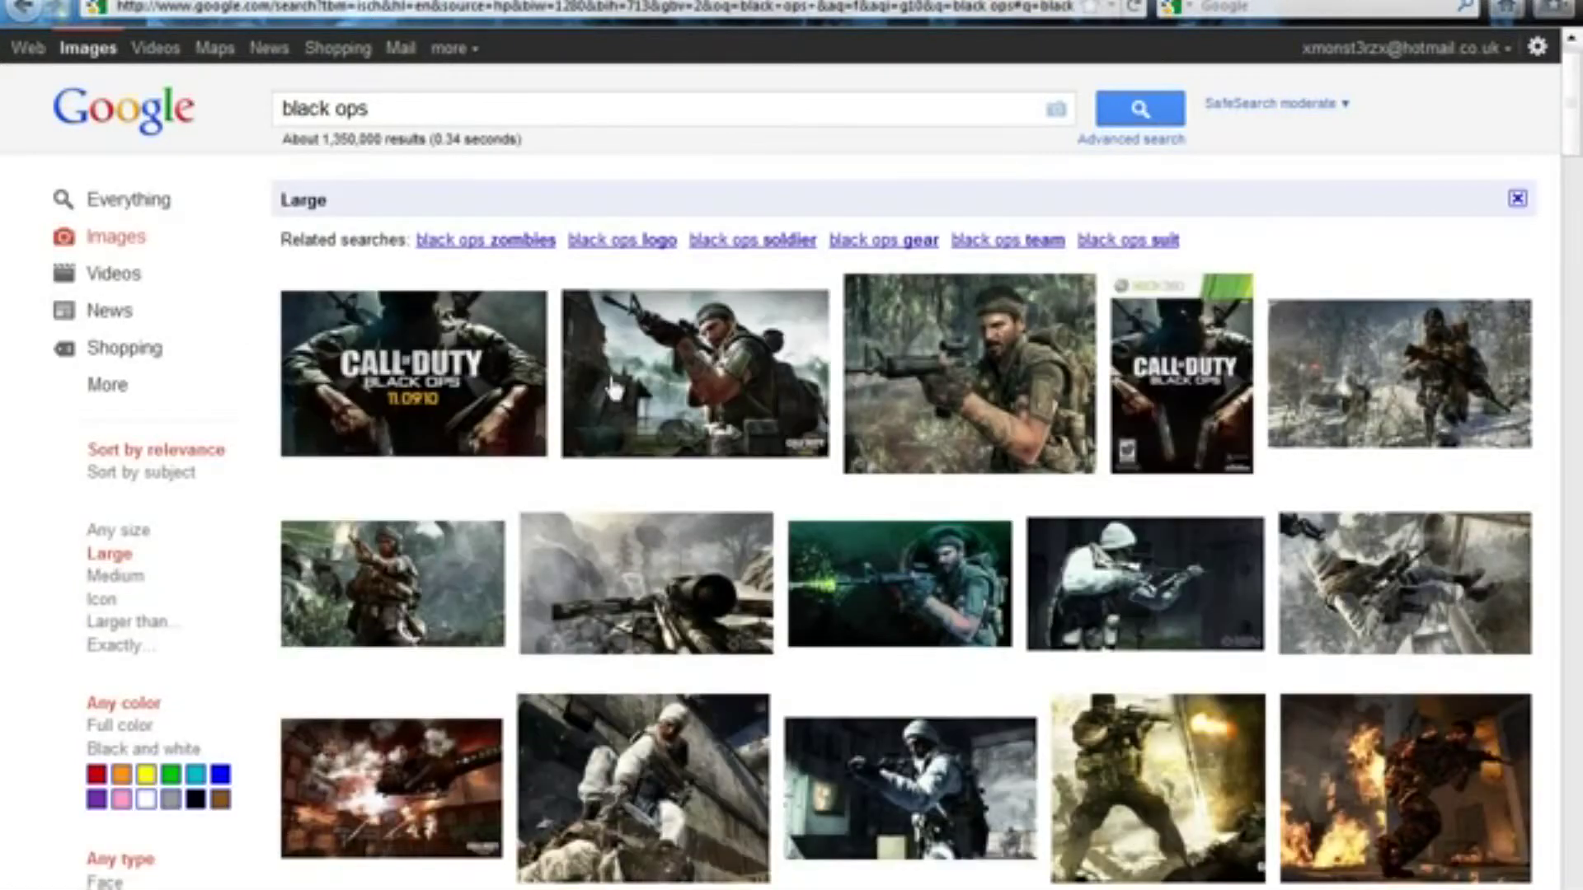
Step: Check the large images' dimensions, view the snowy scoped-crossbow image, return to the results and switch back to the Theme Creator
mouse_move(648, 451)
left_click_drag(577, 518, 613, 517)
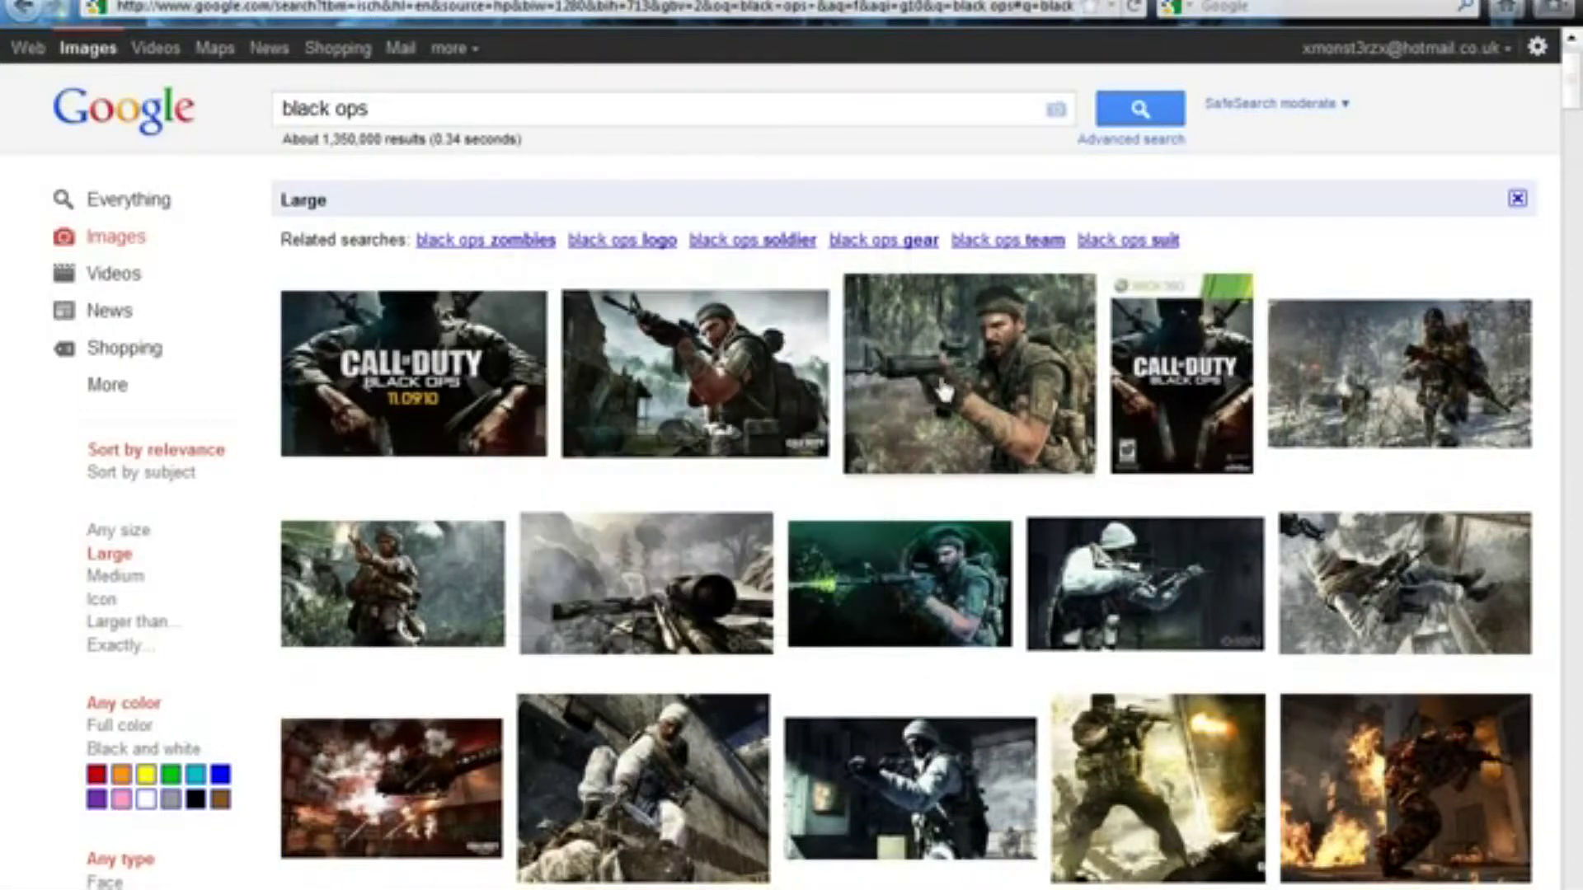
mouse_move(937, 400)
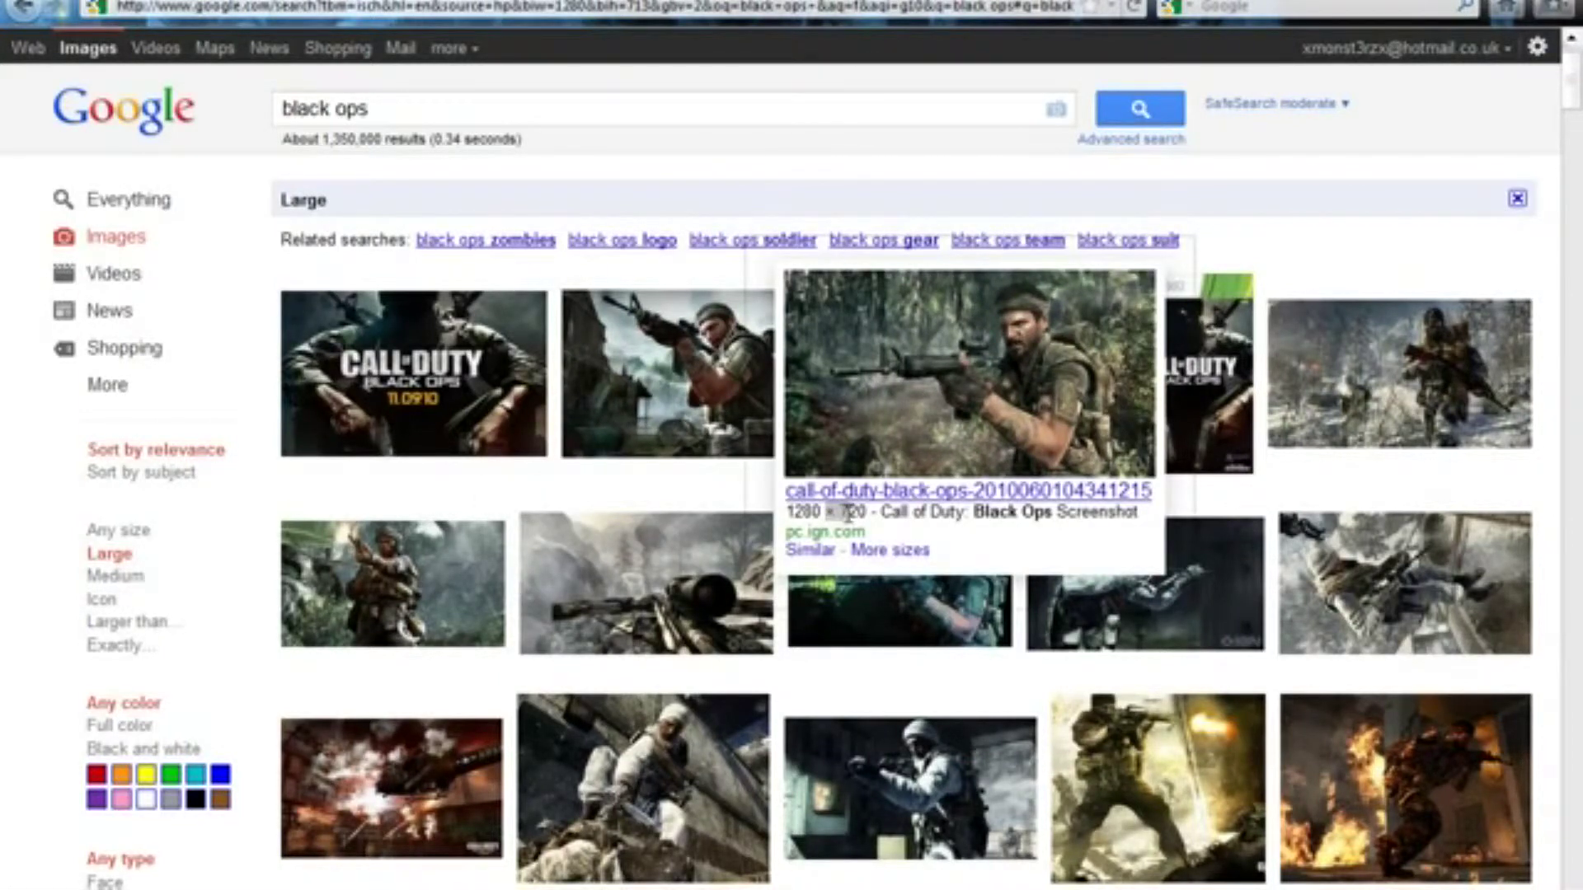
left_click(709, 564)
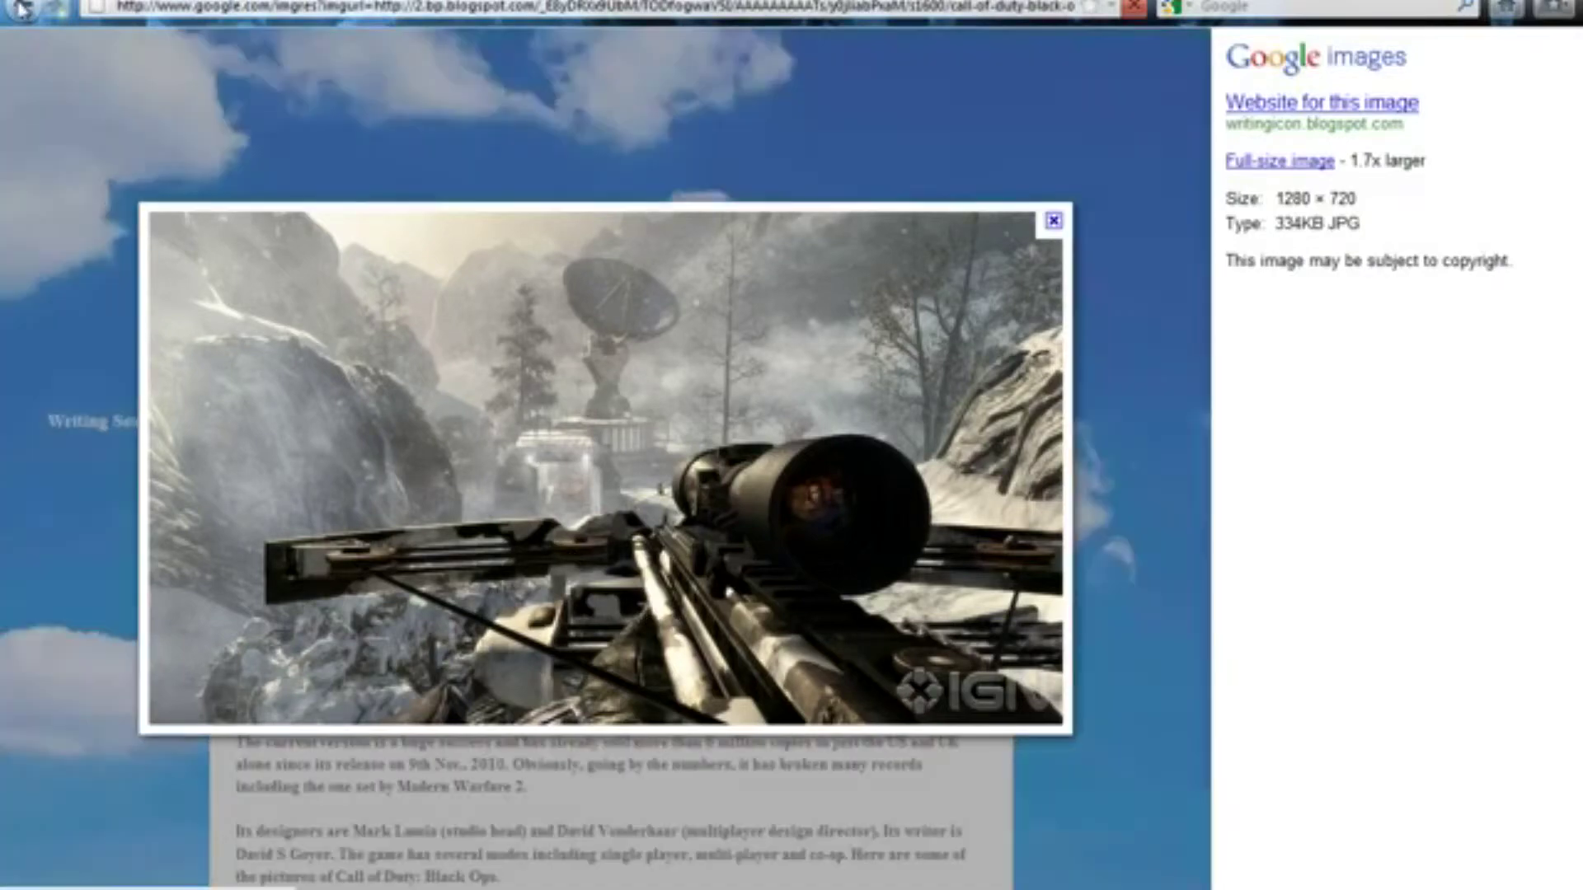
key("alt+Left")
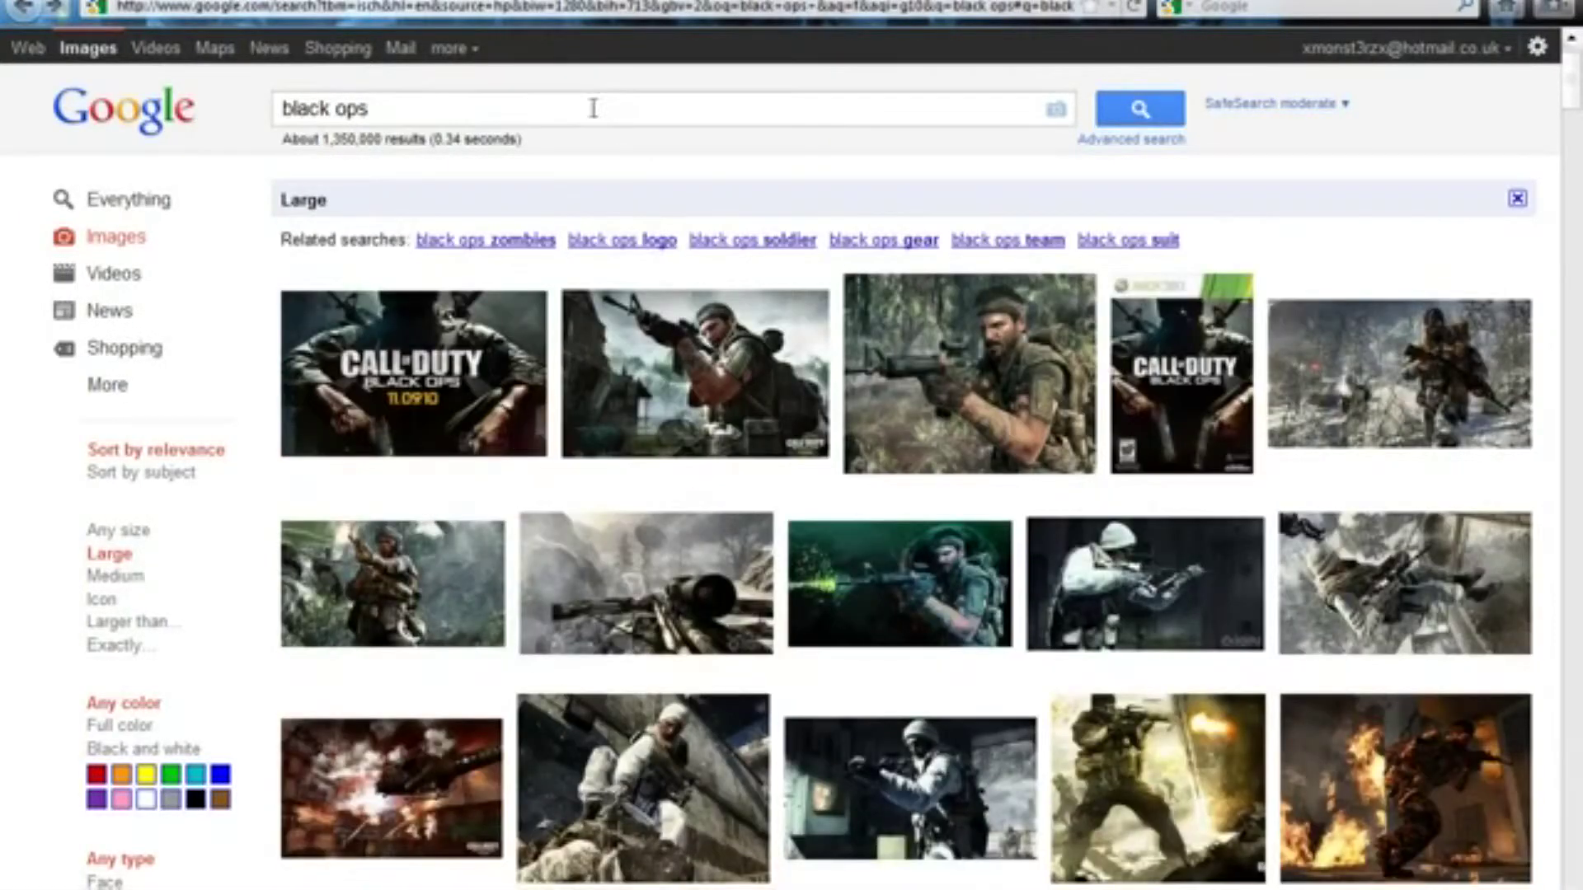
left_click_drag(593, 106, 2, 122)
key("End")
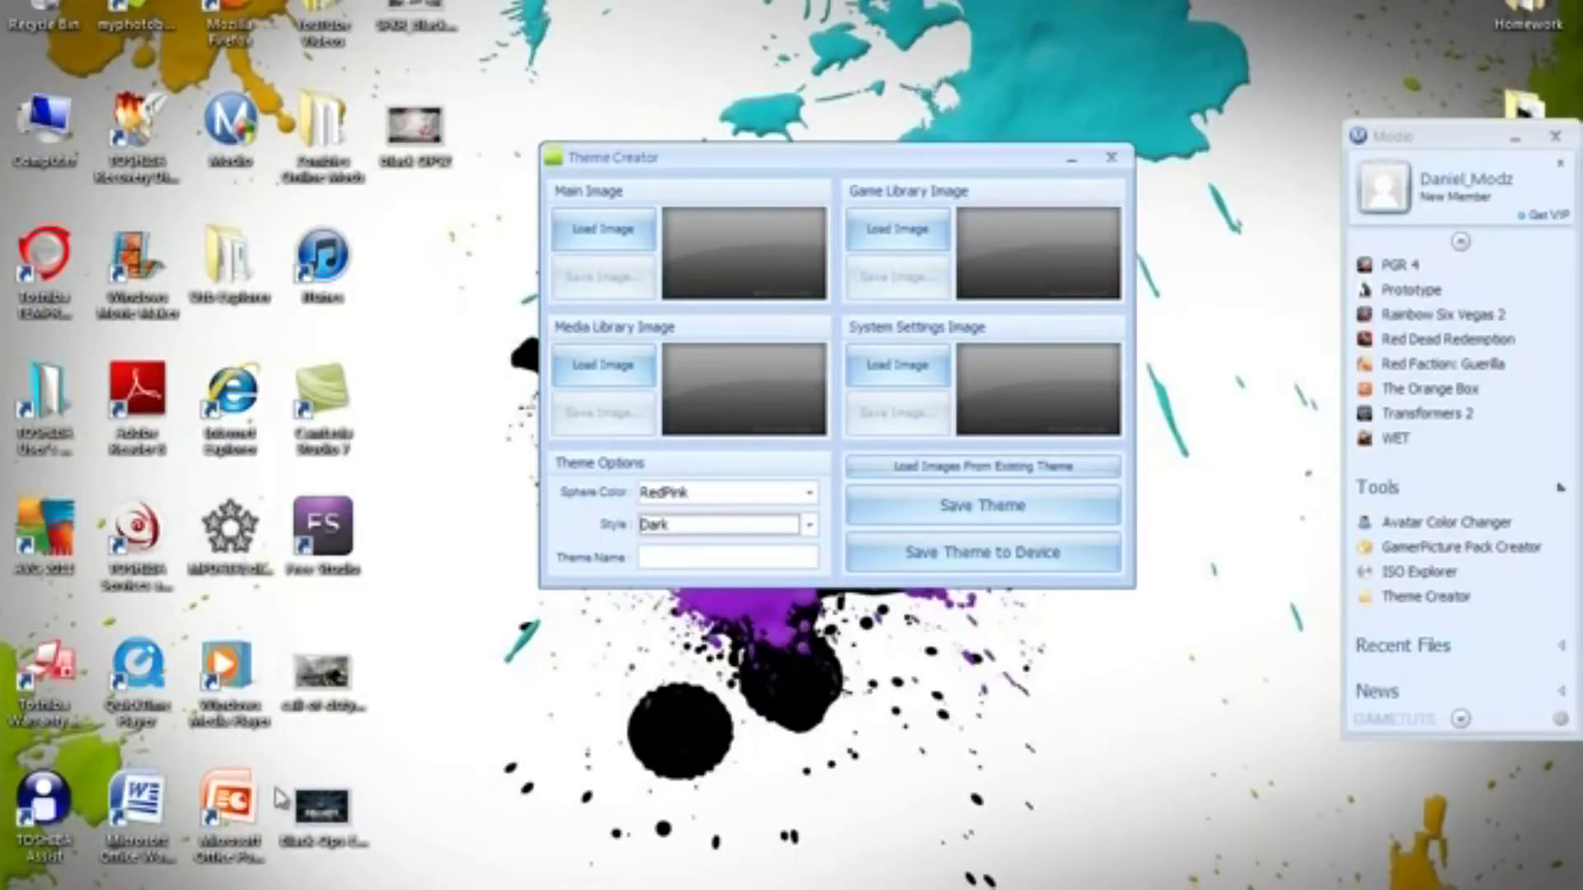
Step: Load the call-of-duty-black-ops JPG from the Desktop as the theme's main image
left_click(597, 241)
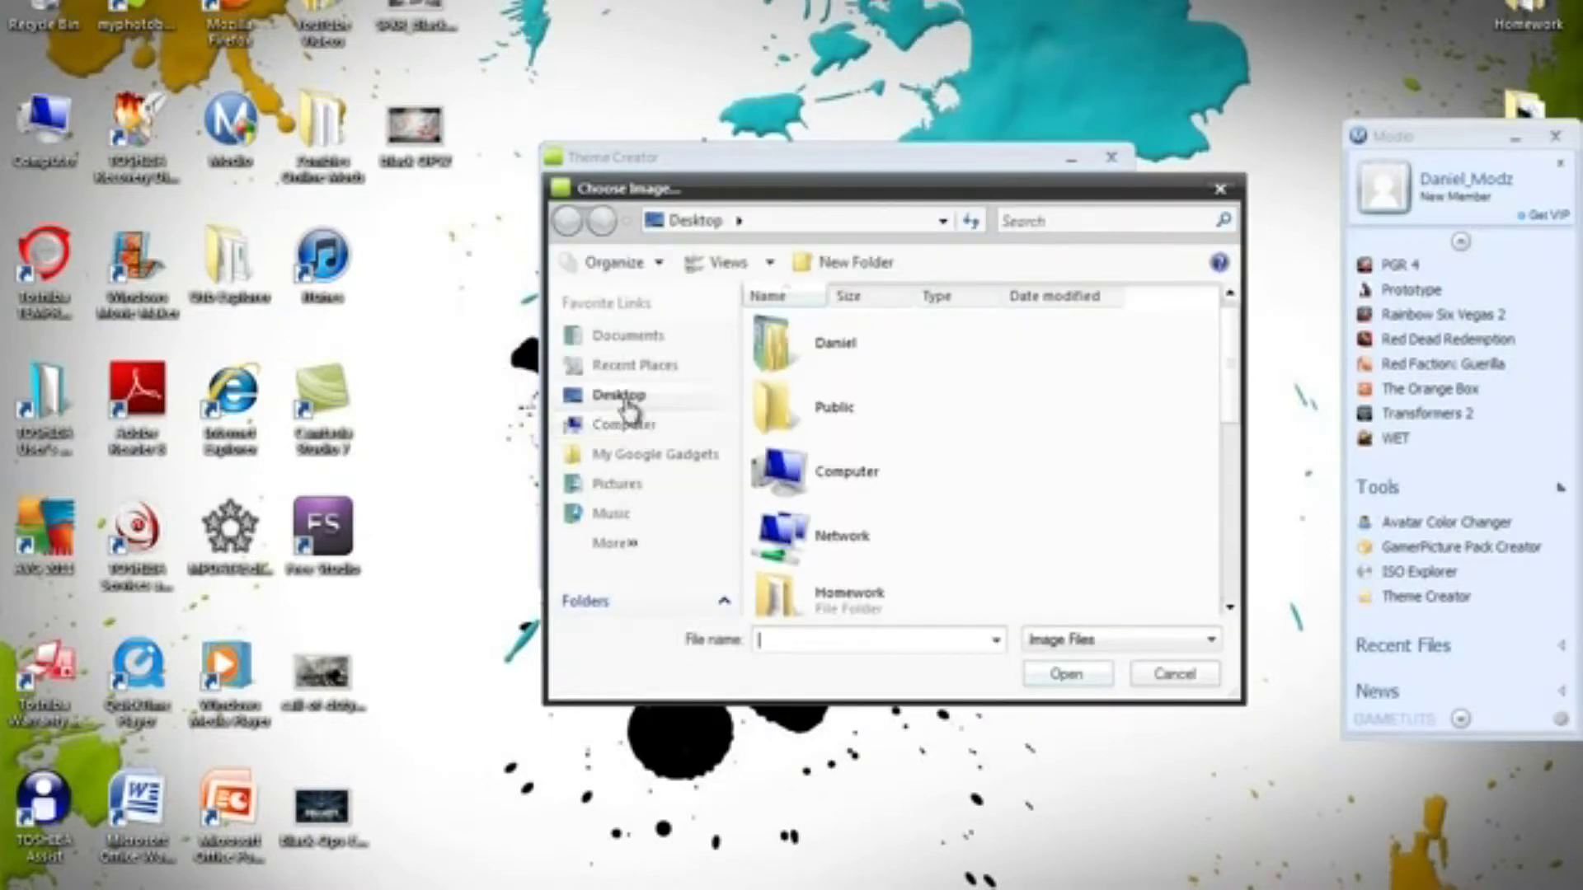
scroll(1233, 367, "down", 10)
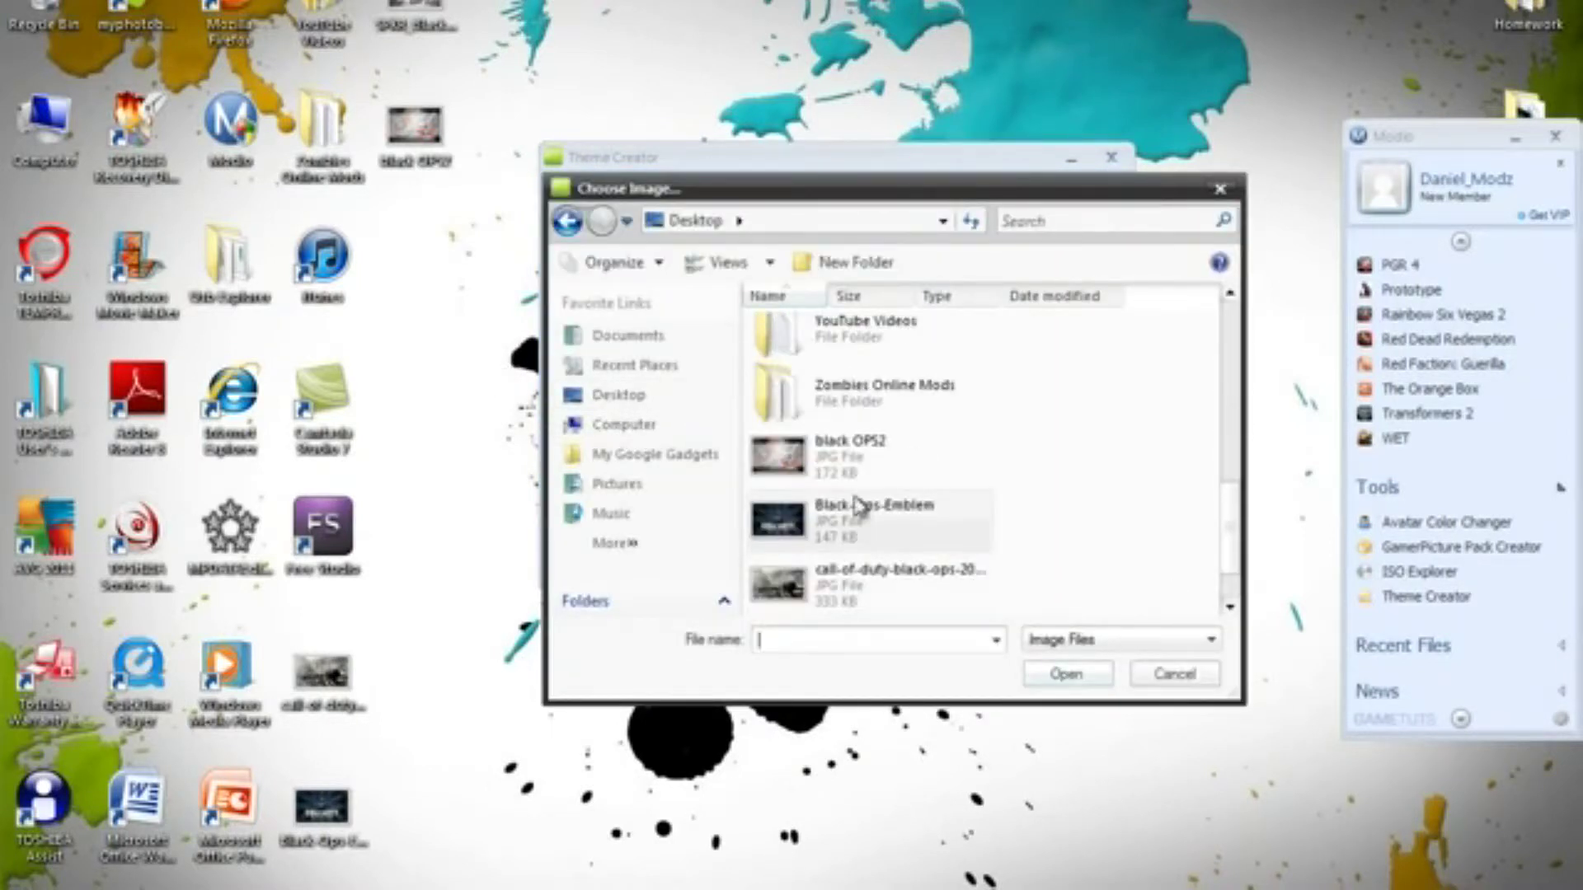
left_click(832, 578)
left_click(1064, 675)
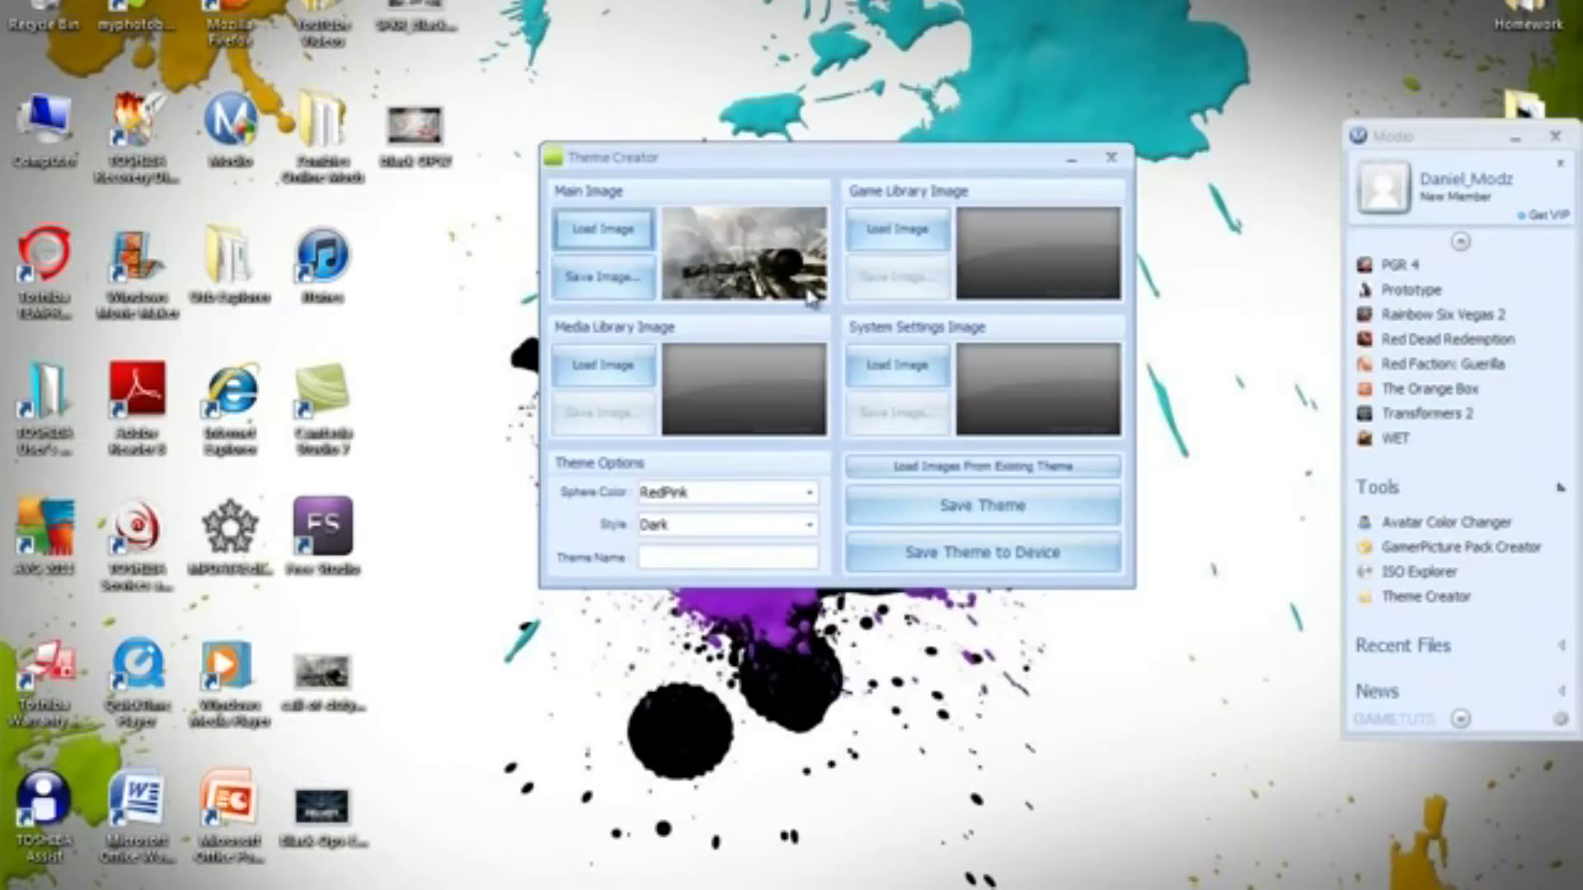
Step: Load SPKR_BlackOps24hr_xl2 from the Desktop as the game library image
left_click(907, 235)
scroll(1229, 600, "down", 10)
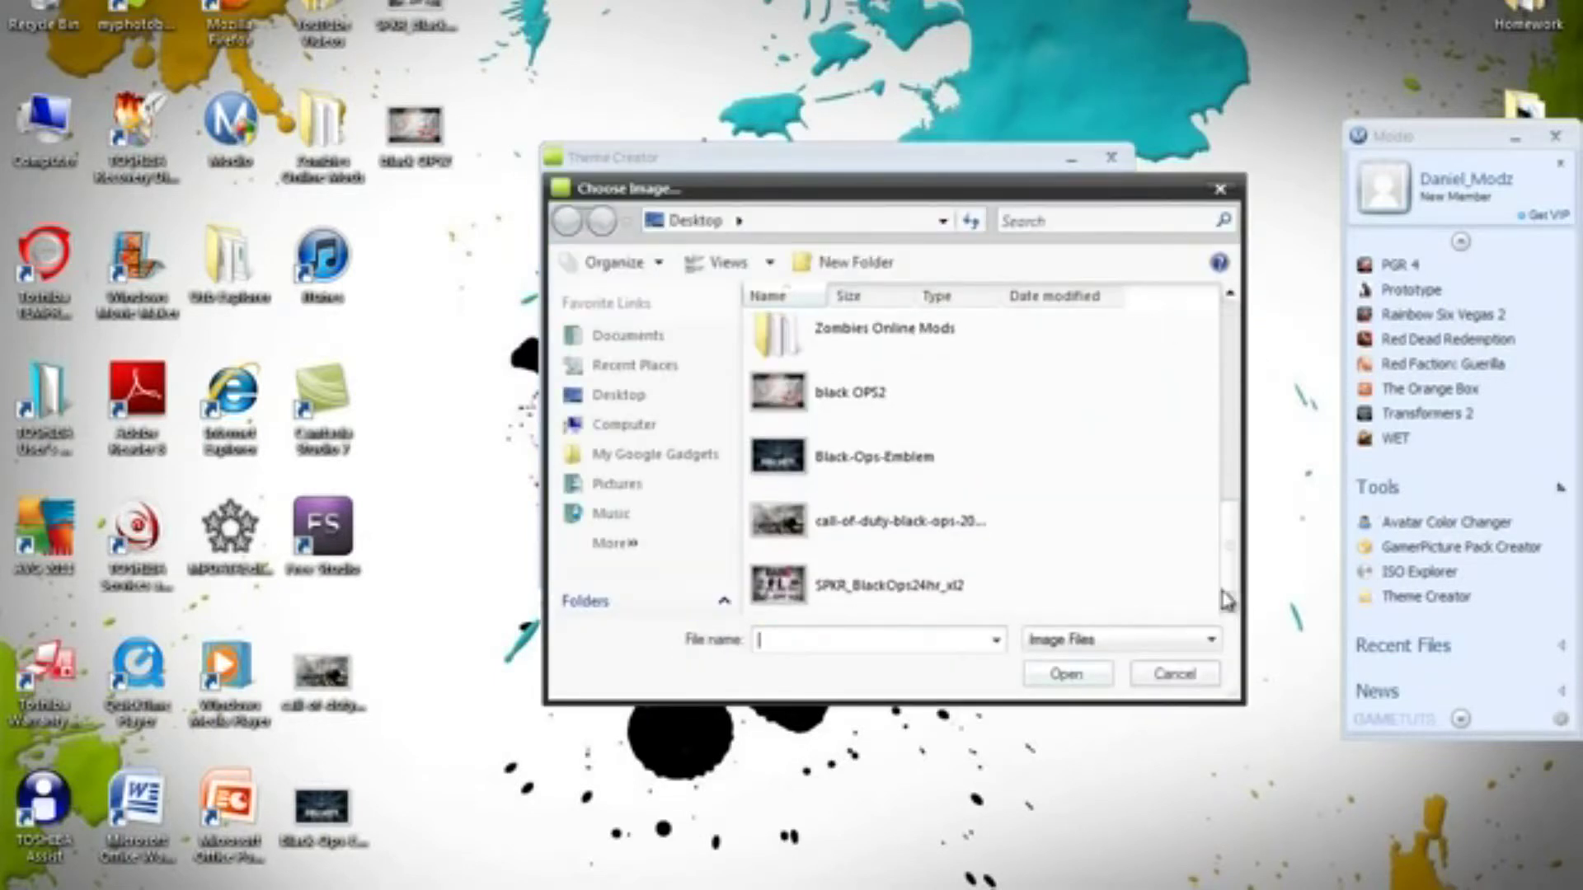
left_click(890, 586)
left_click(1066, 674)
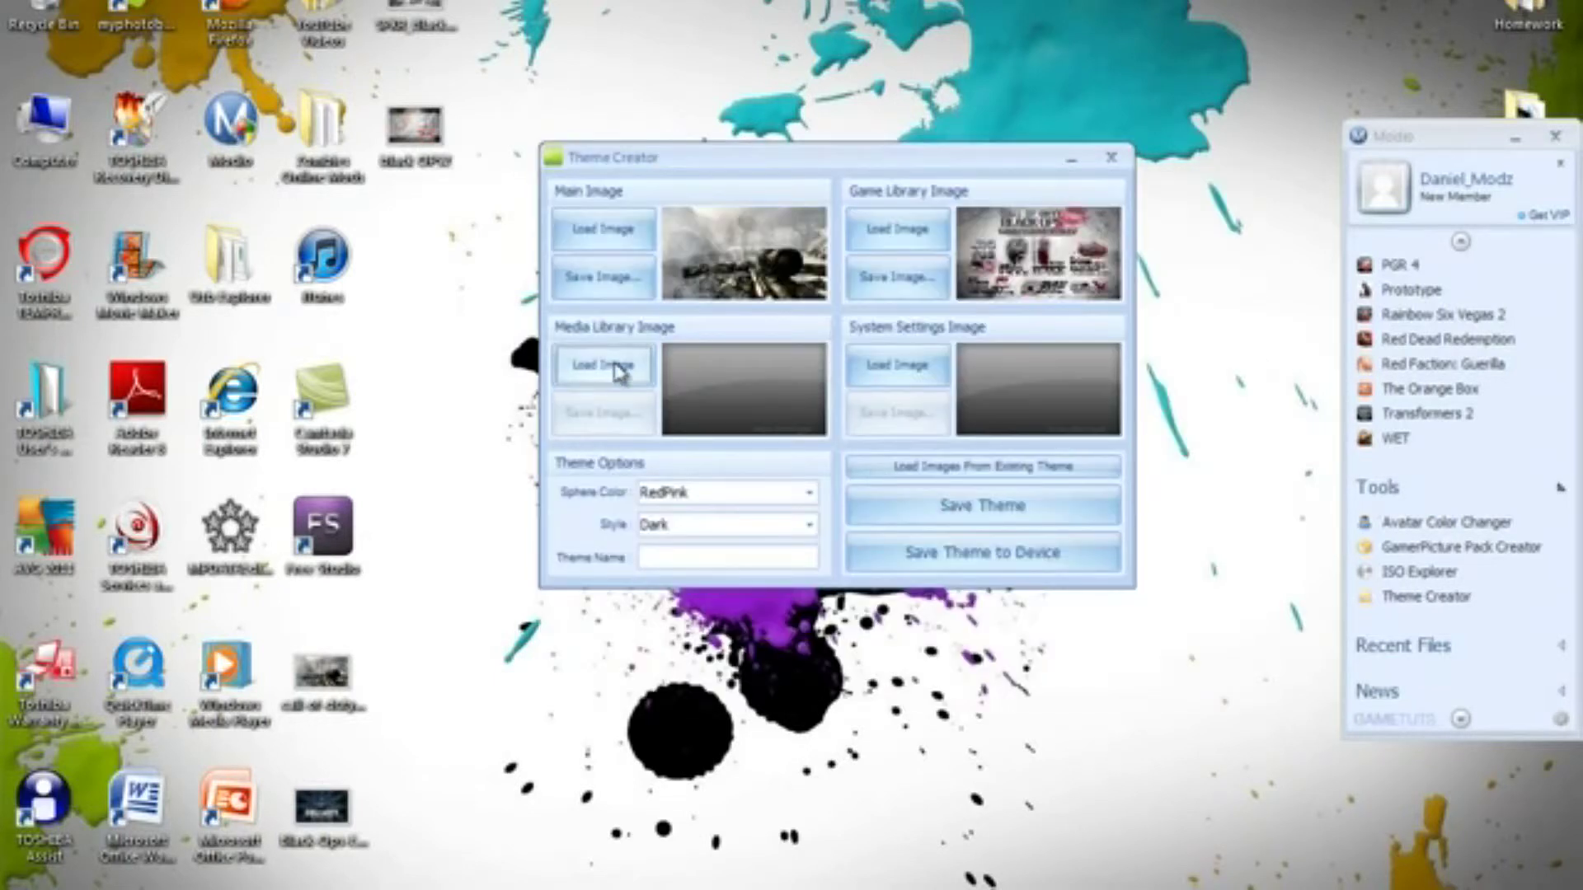
Step: Load Black-Ops-Emblem from the Desktop as the media library image
left_click(603, 365)
scroll(875, 455, "down", 10)
left_click(876, 456)
left_click(1065, 675)
Step: Load black OPS2 from the Desktop as the system settings image
left_click(901, 364)
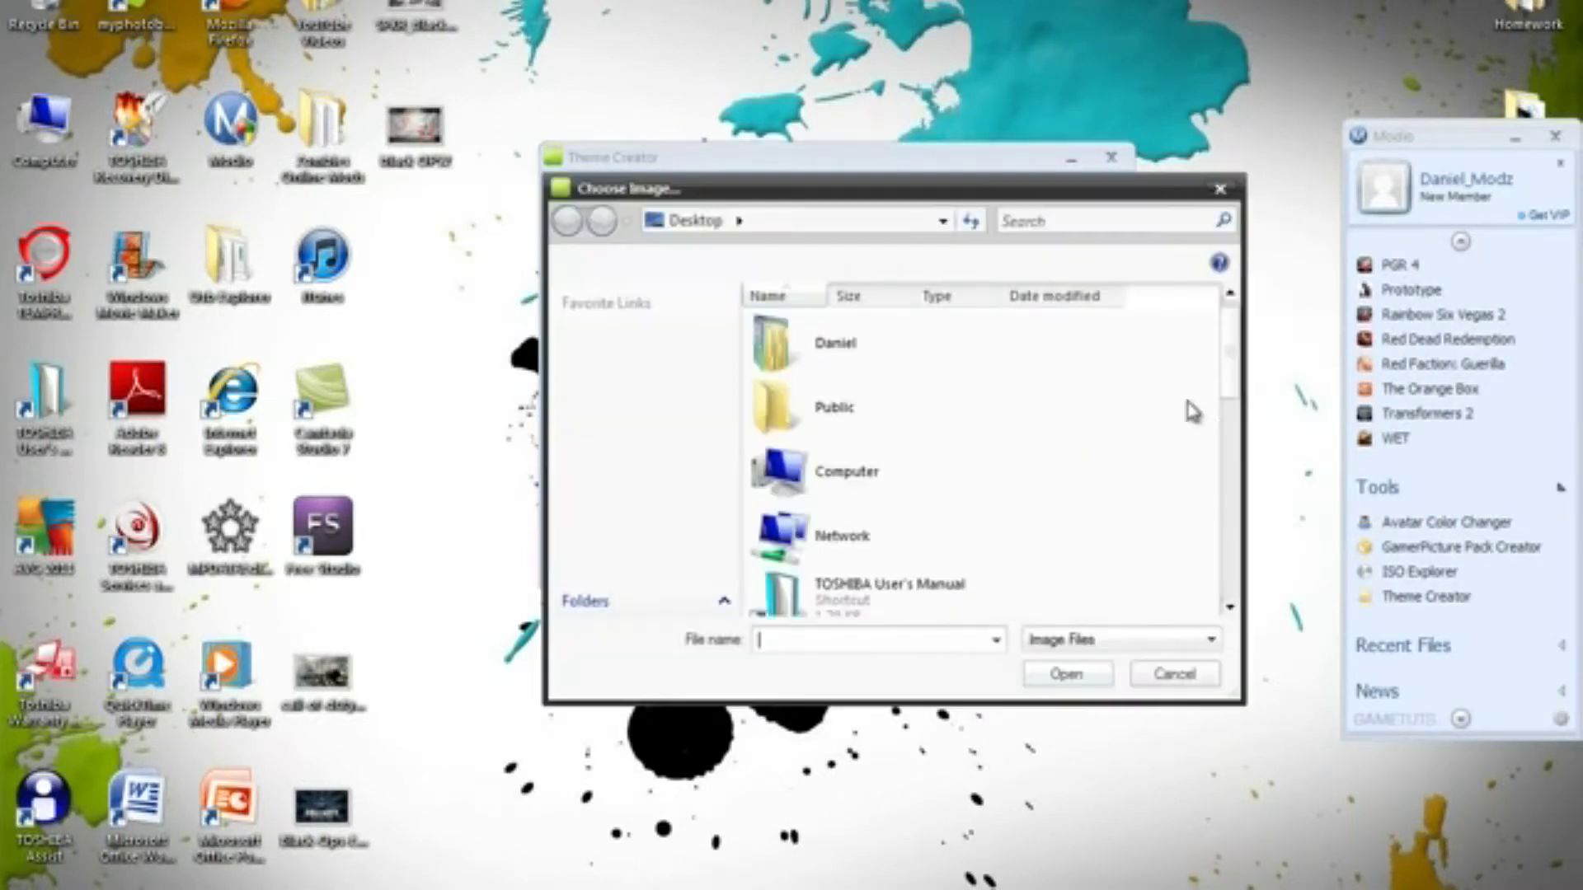
scroll(1079, 487, "down", 10)
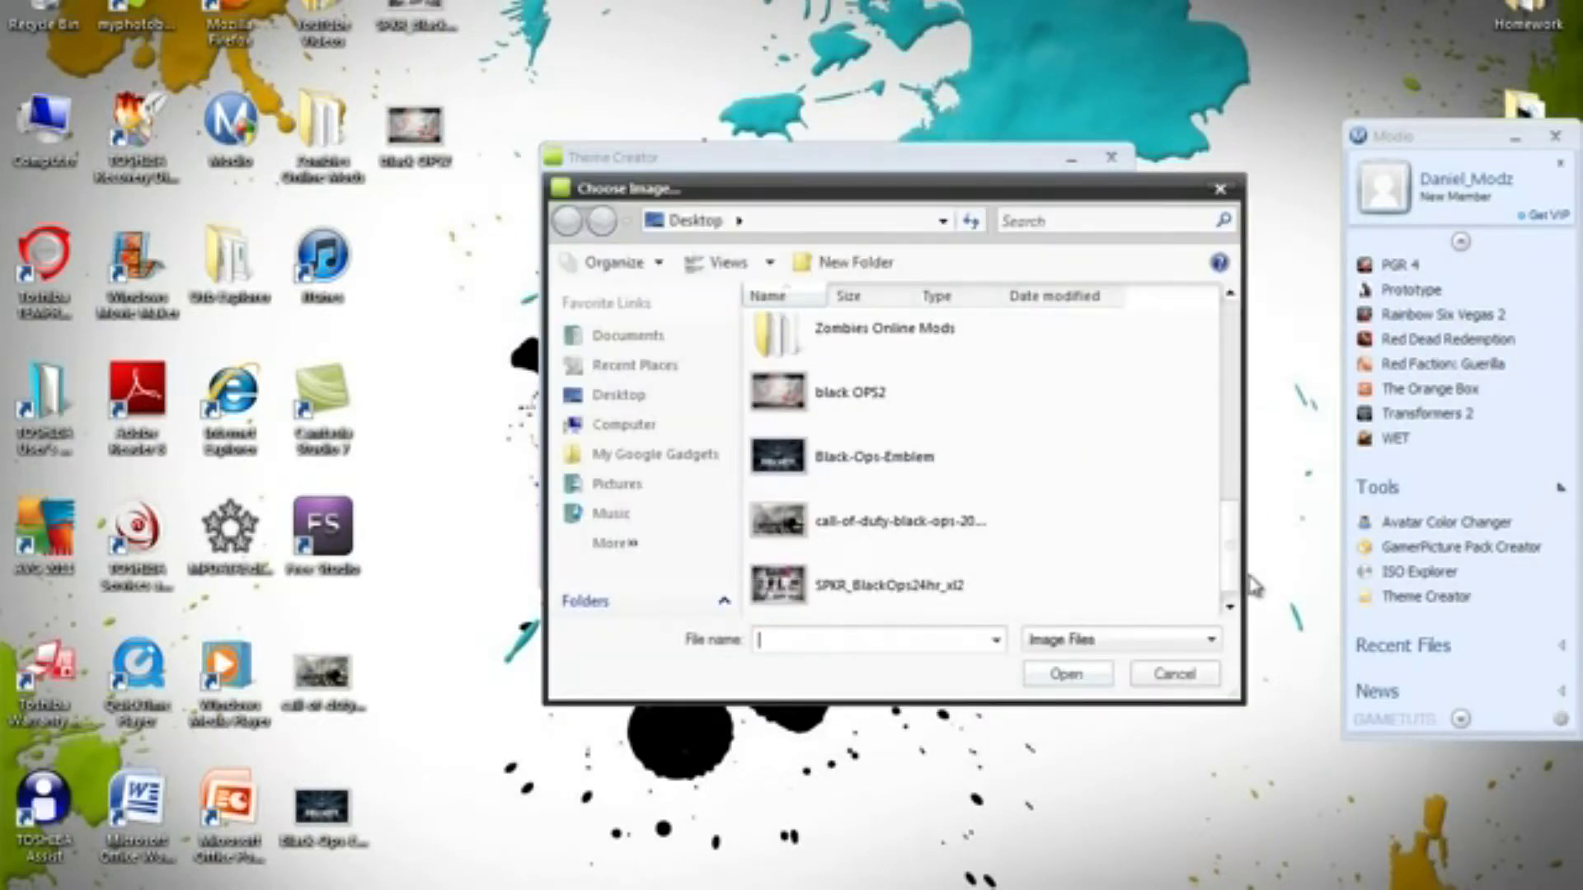
left_click(851, 398)
left_click(1066, 674)
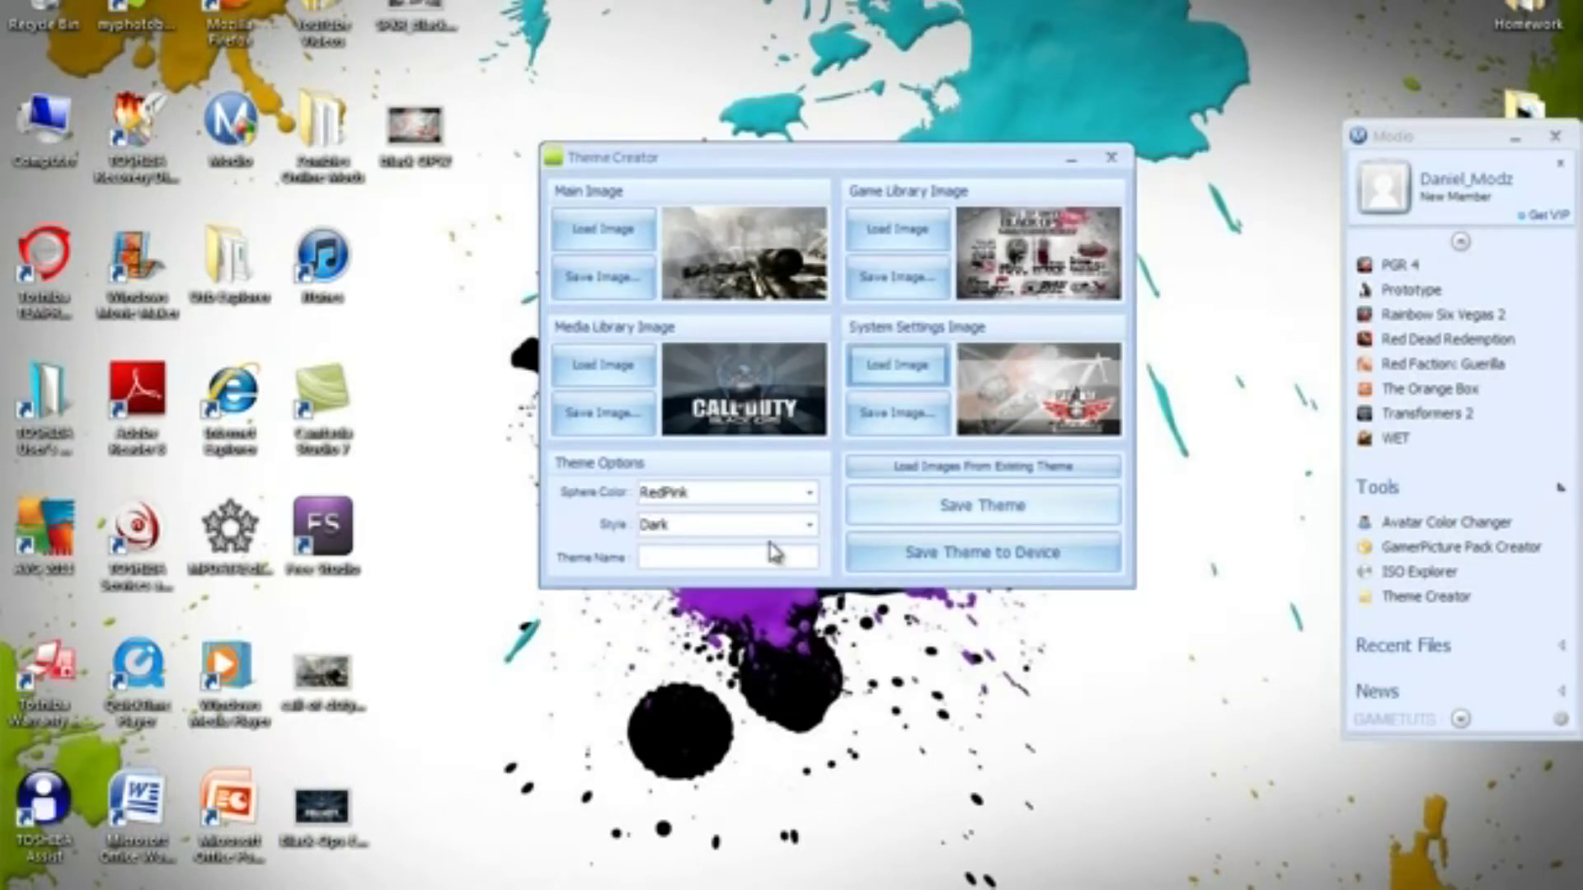
Step: Name the theme "Black ops Custom theme" and save it to the Desktop as "Black ops custom theme"
left_click(728, 555)
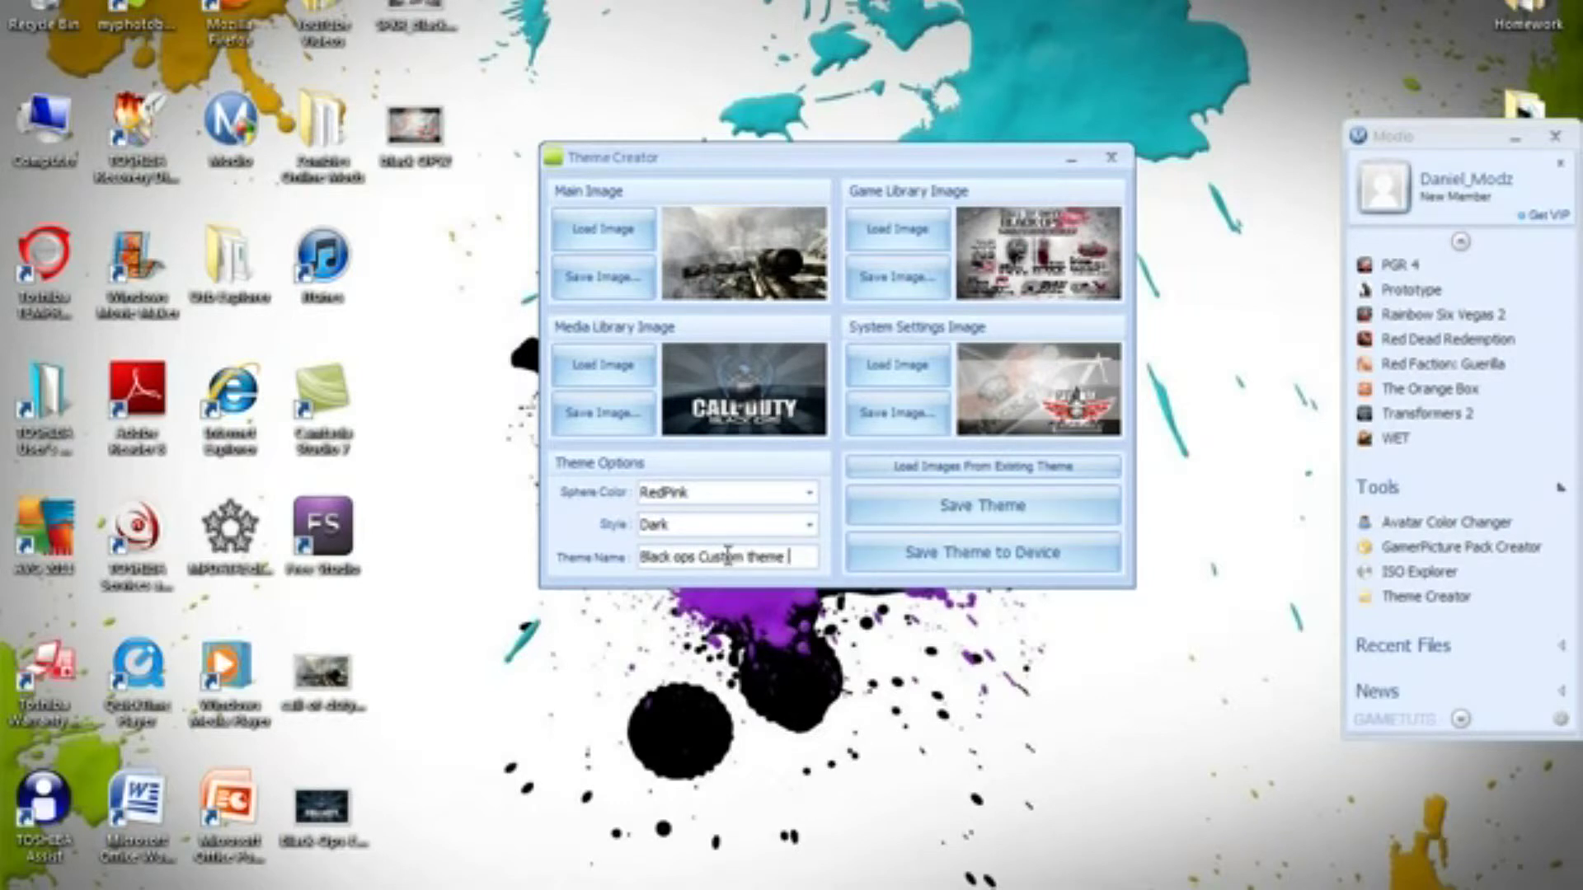
type("Black ops Custom theme")
left_click(983, 505)
left_click(620, 404)
left_click(773, 594)
type("Balc")
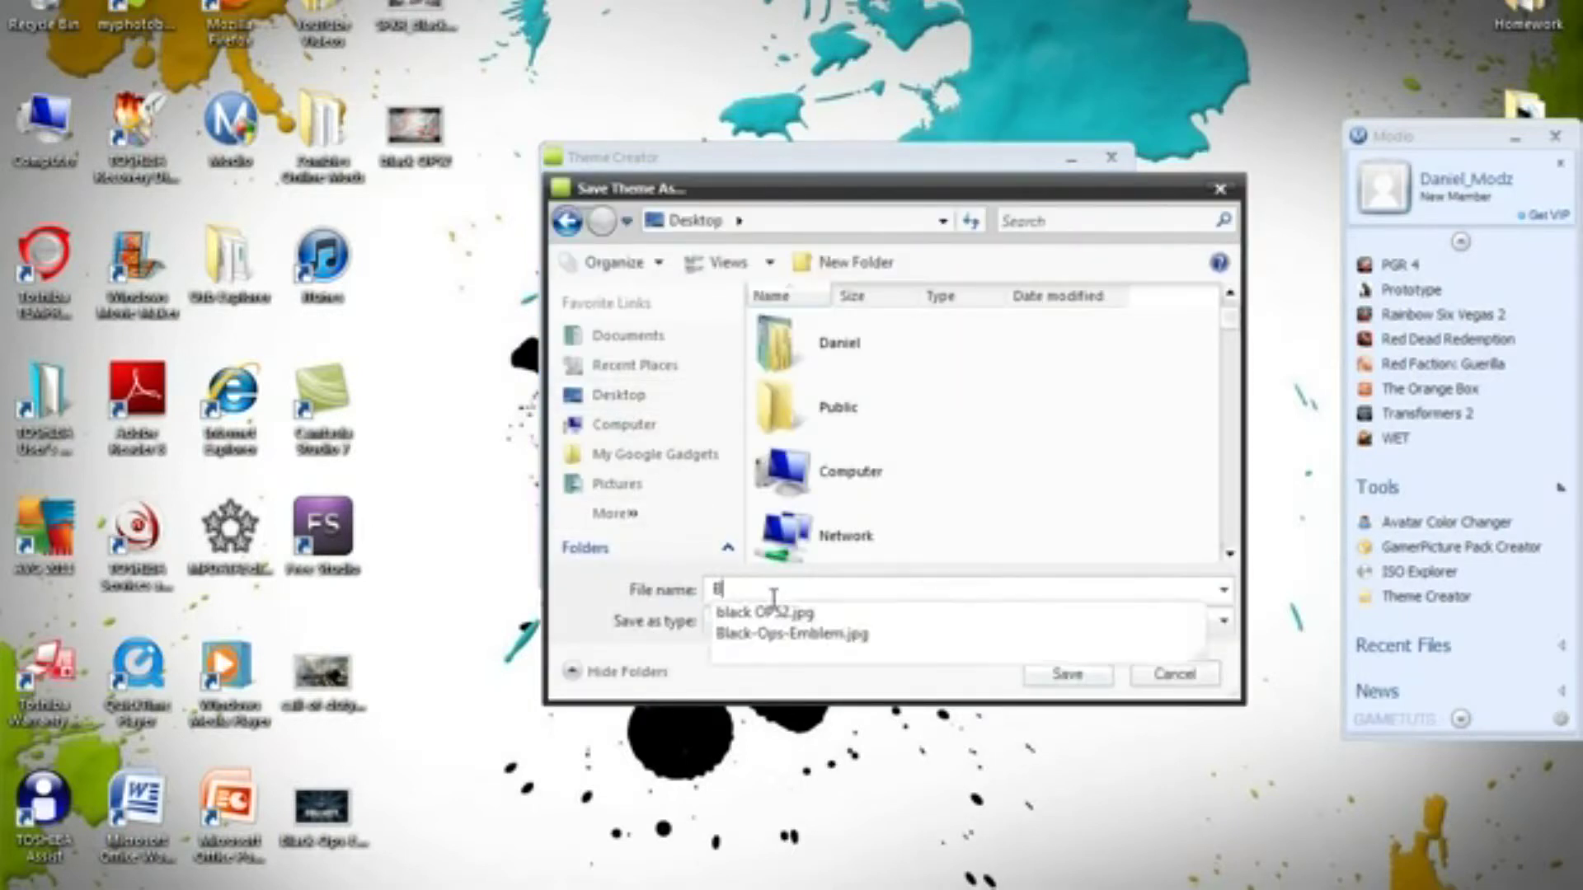
key("BackSpace")
type("lack ops custom theme")
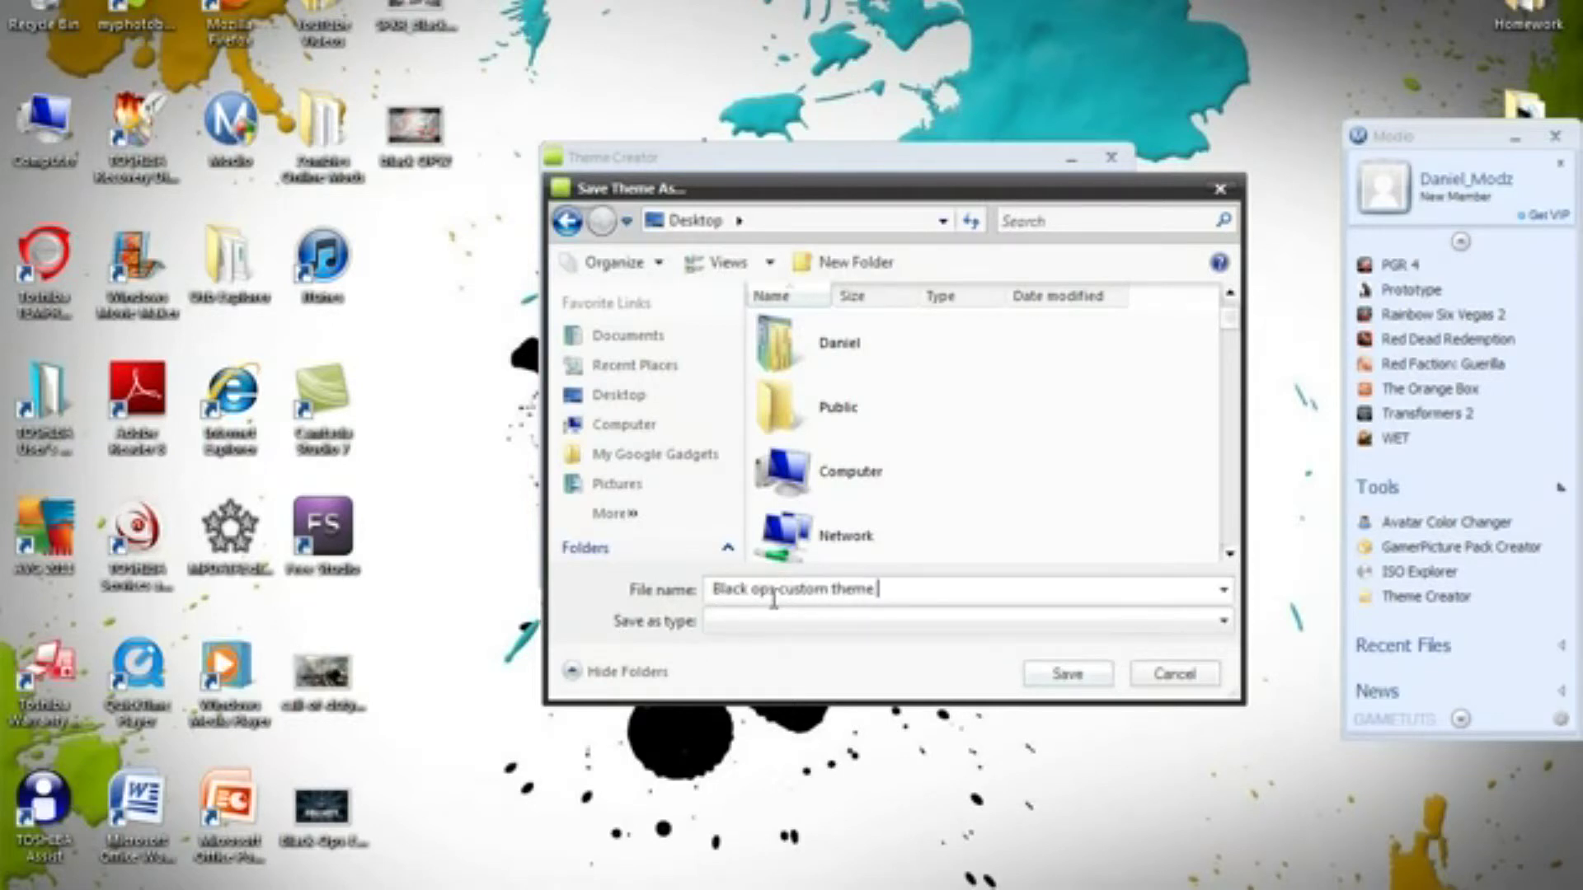
key("Return")
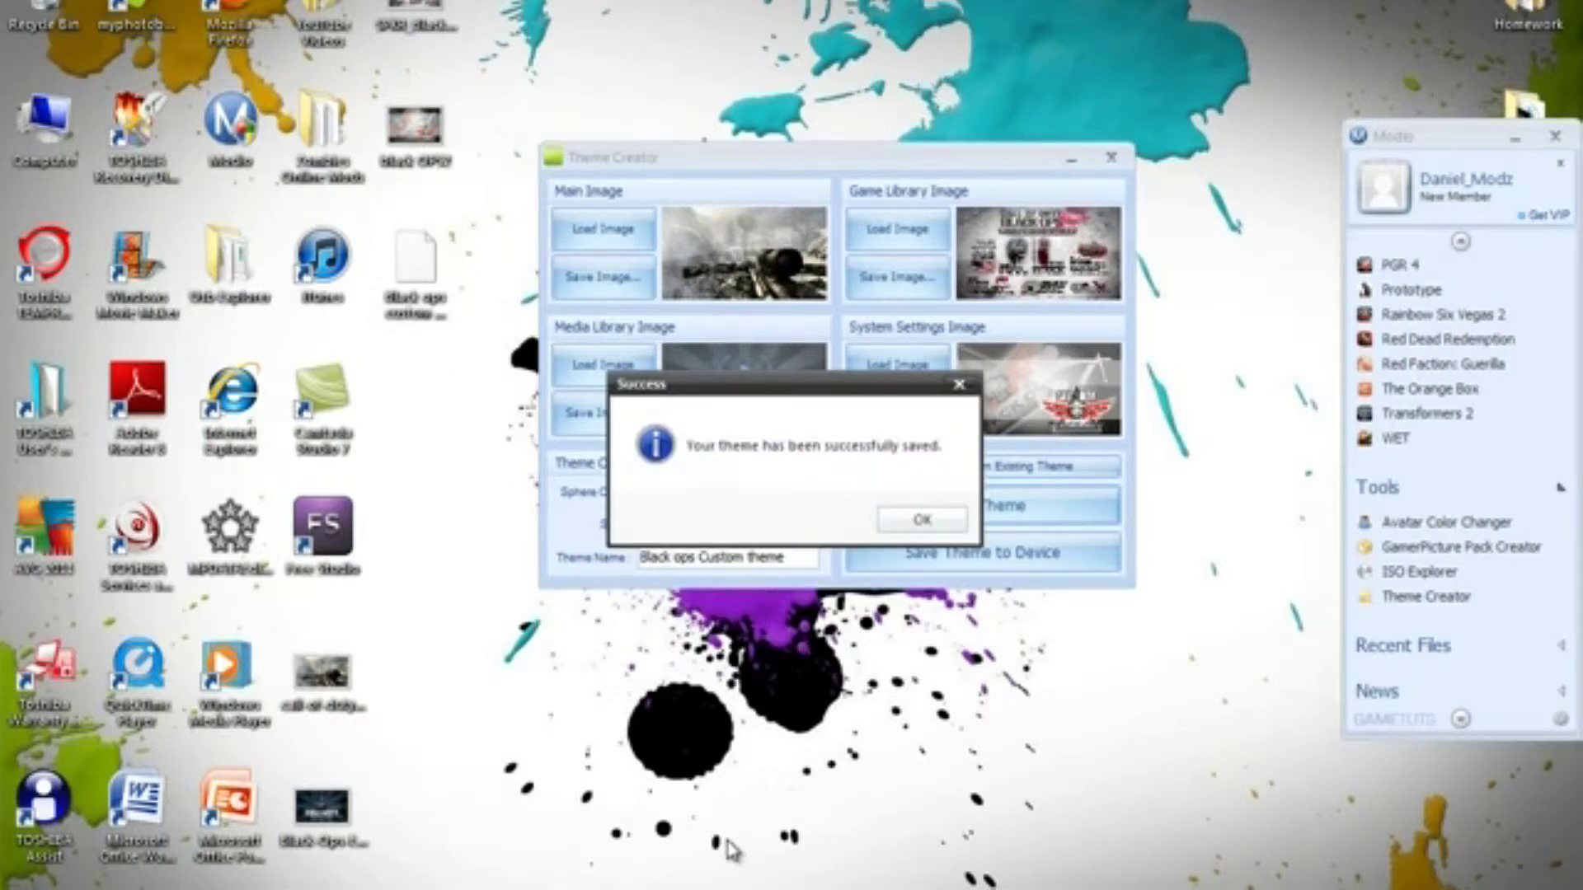
key("Return")
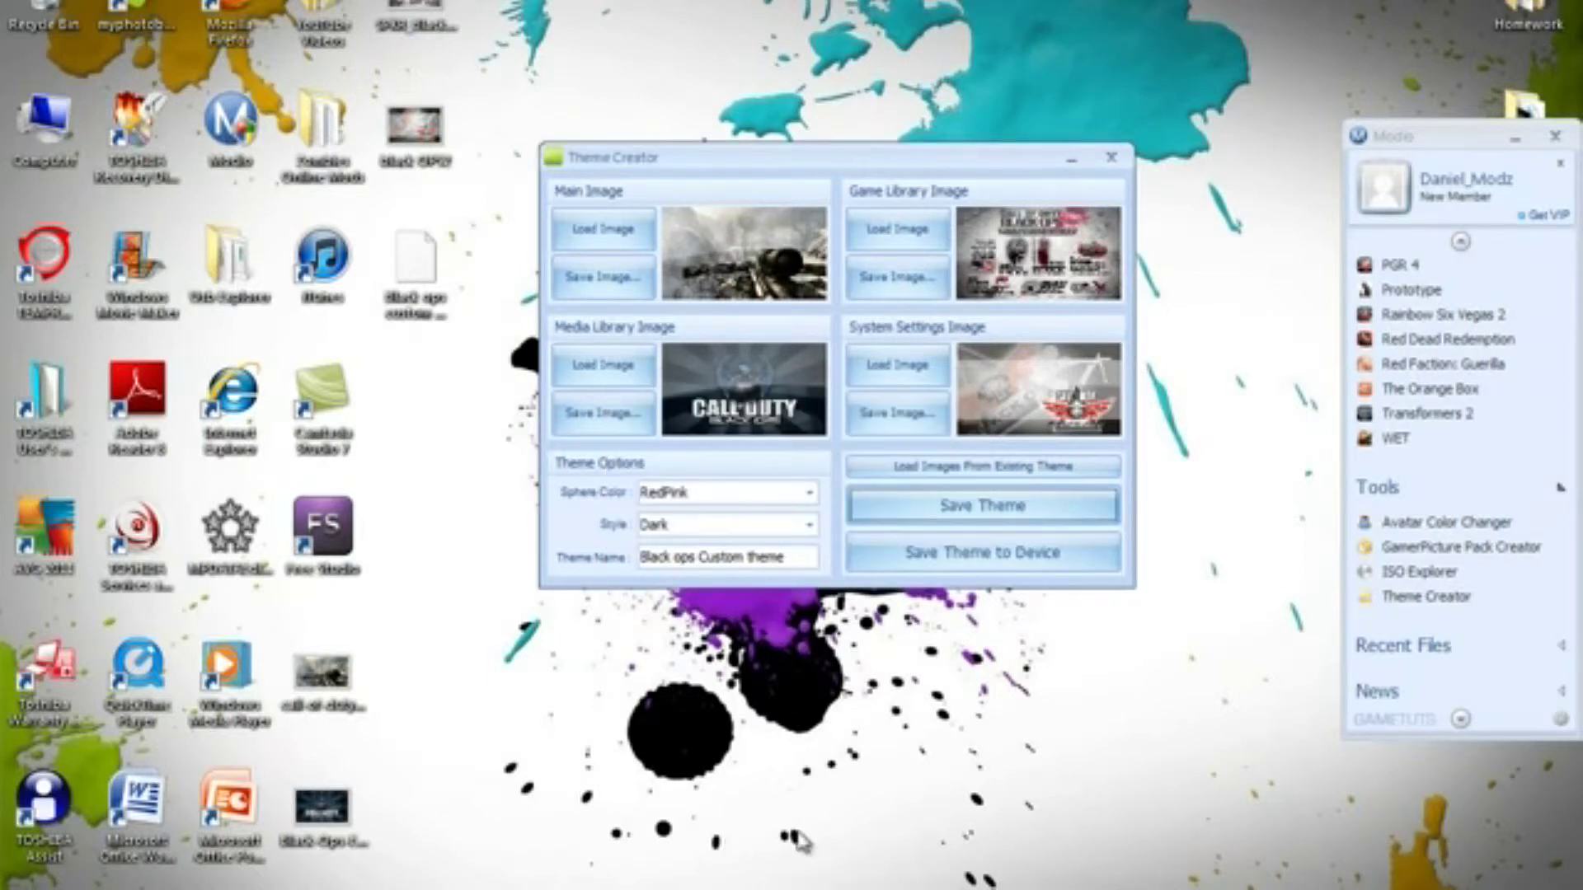
Step: Close the Theme Creator window, keeping the main Modio panel open
left_click(1113, 159)
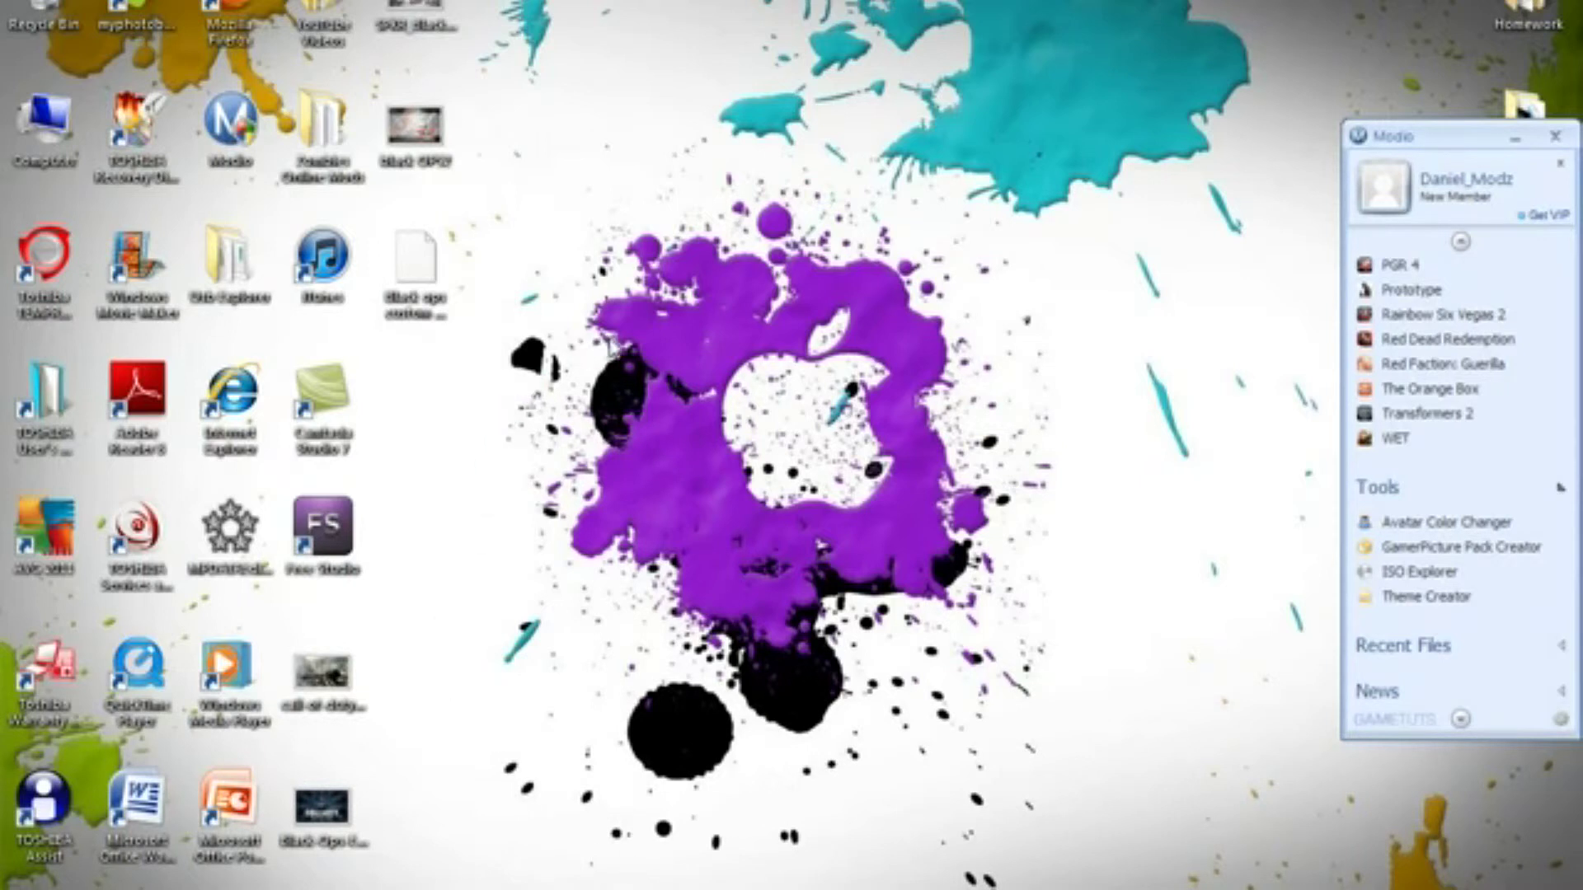
left_click(1033, 264)
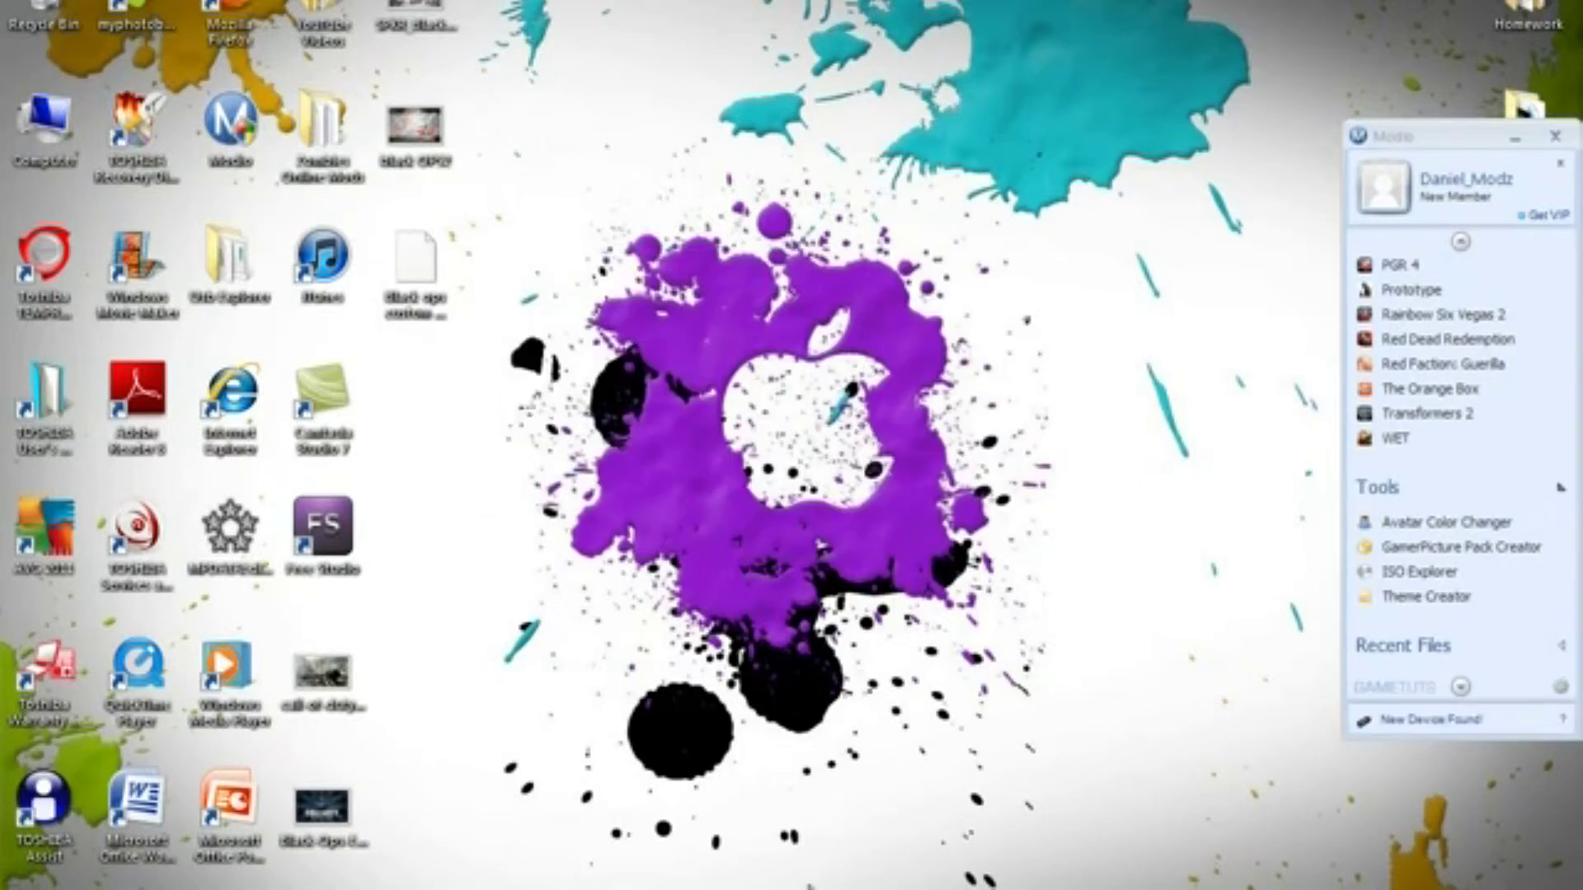
Step: Launch USBXTAFGUI from the Usb Explorer folder on the Desktop and close the folder window
left_click(968, 124)
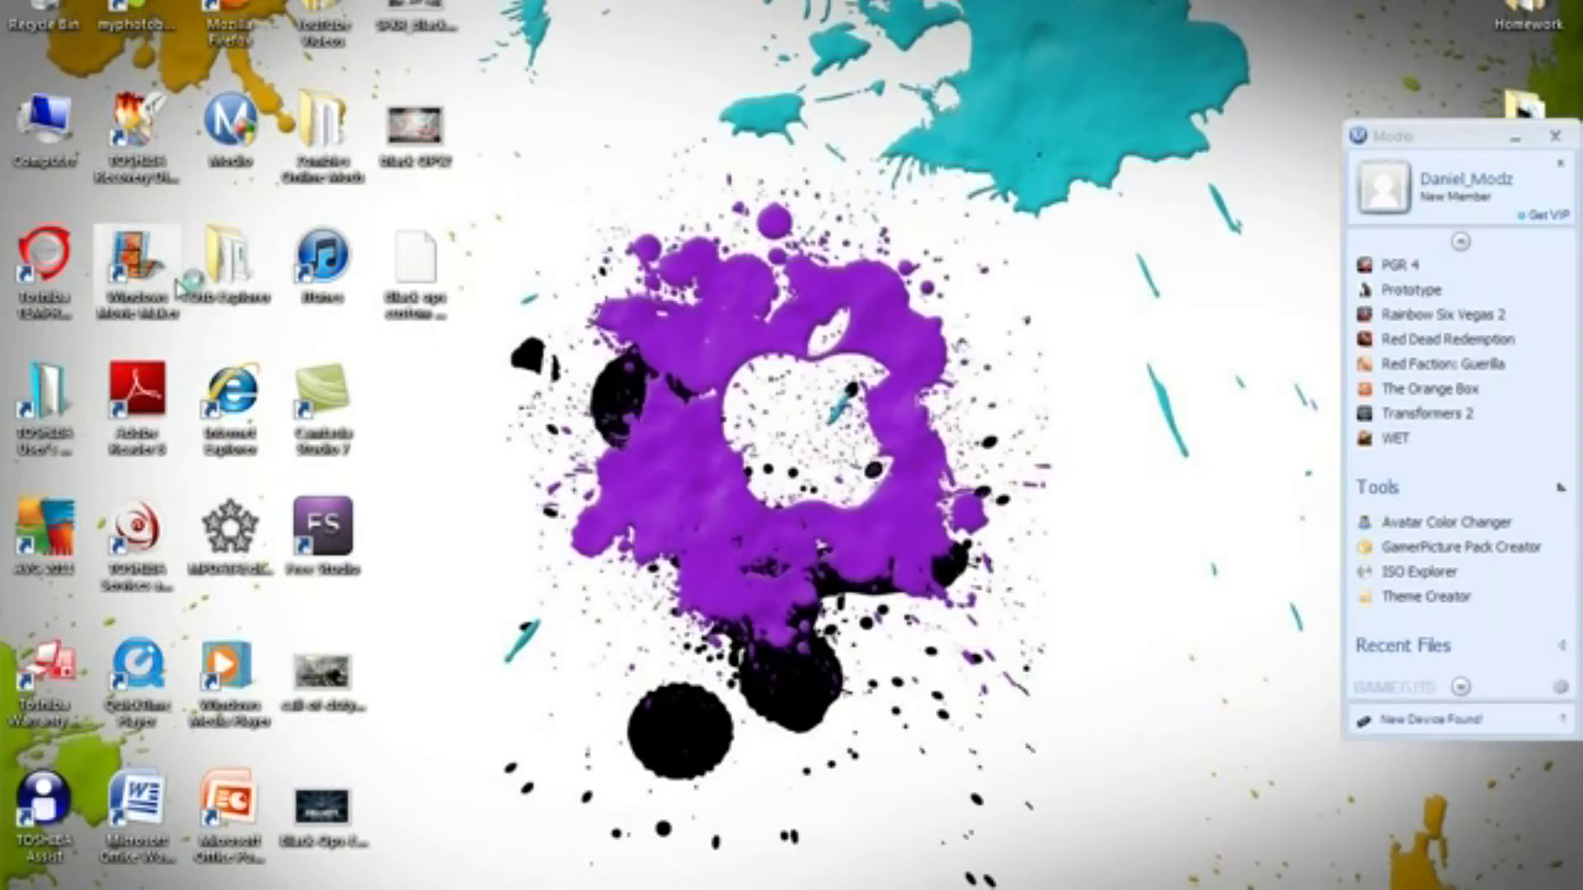
double_click(230, 262)
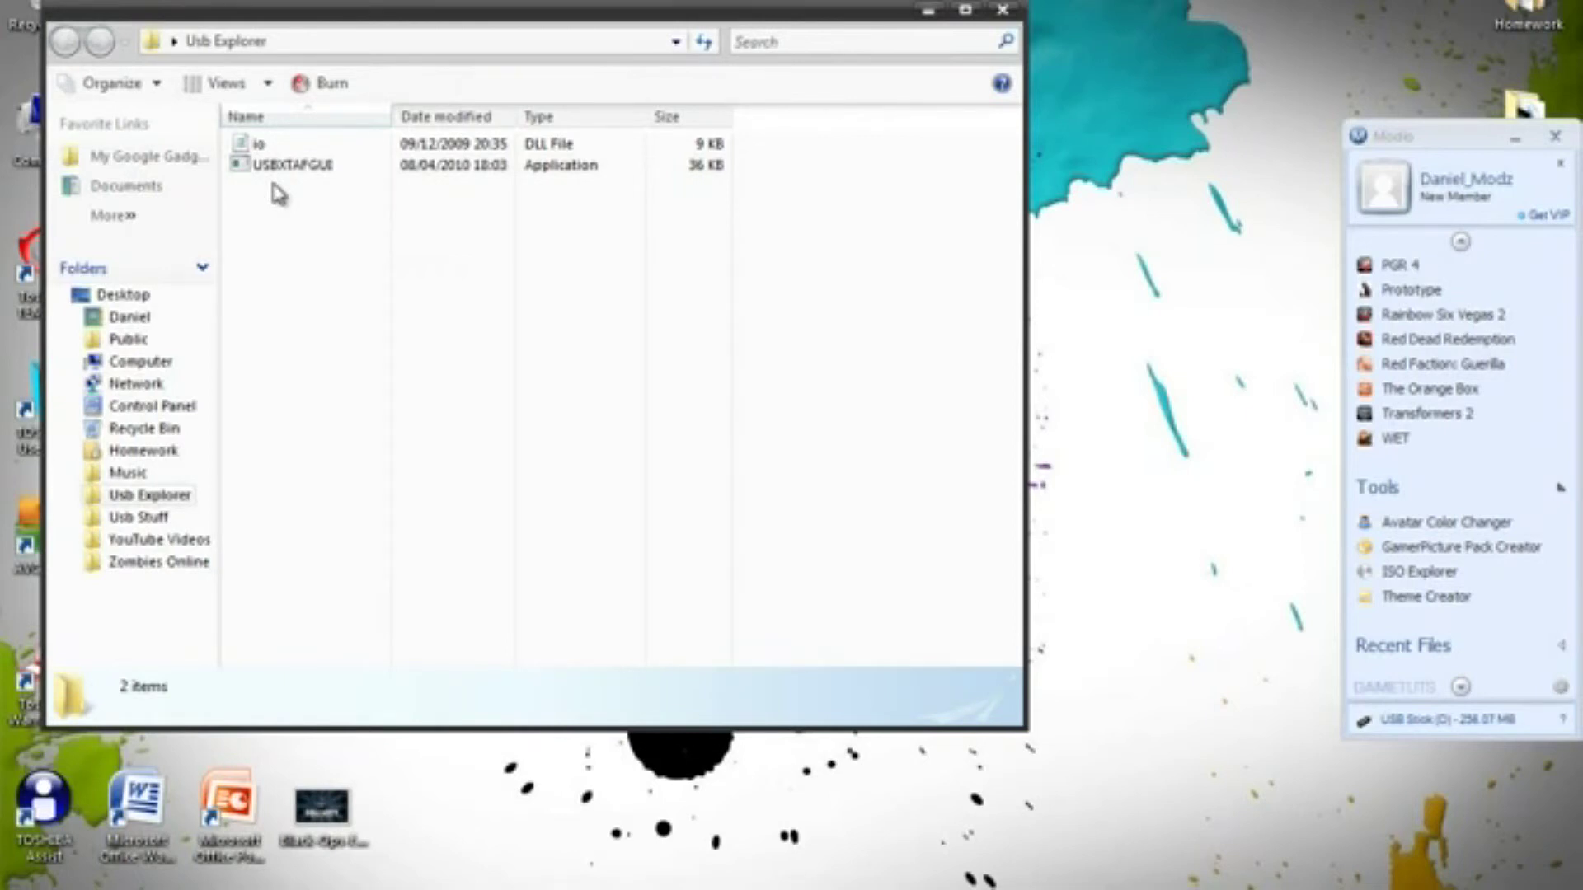
double_click(318, 166)
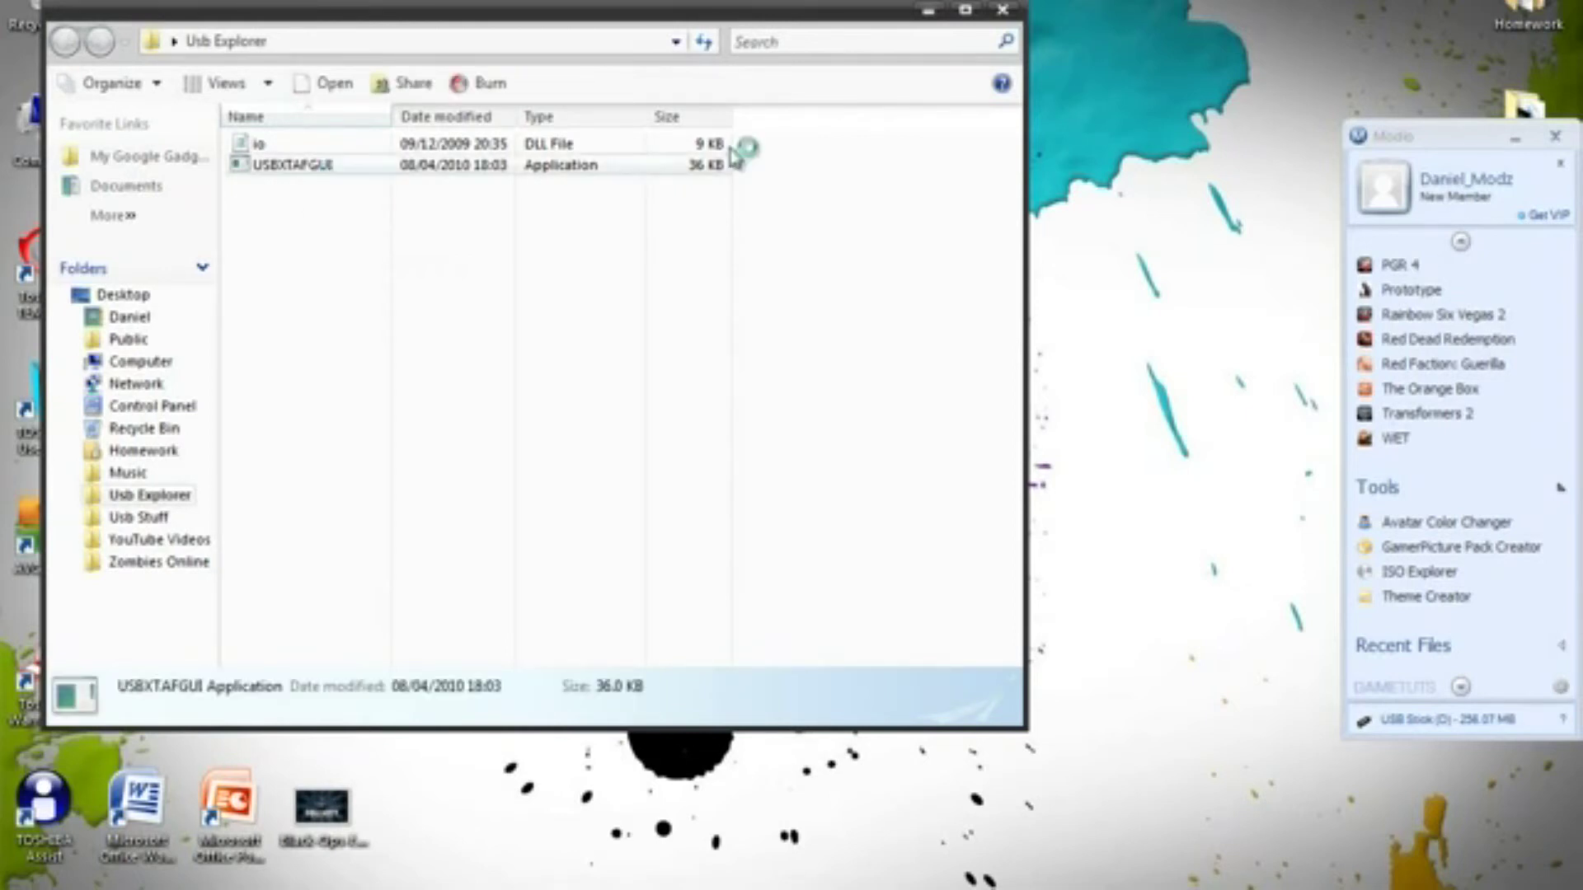
left_click(1002, 10)
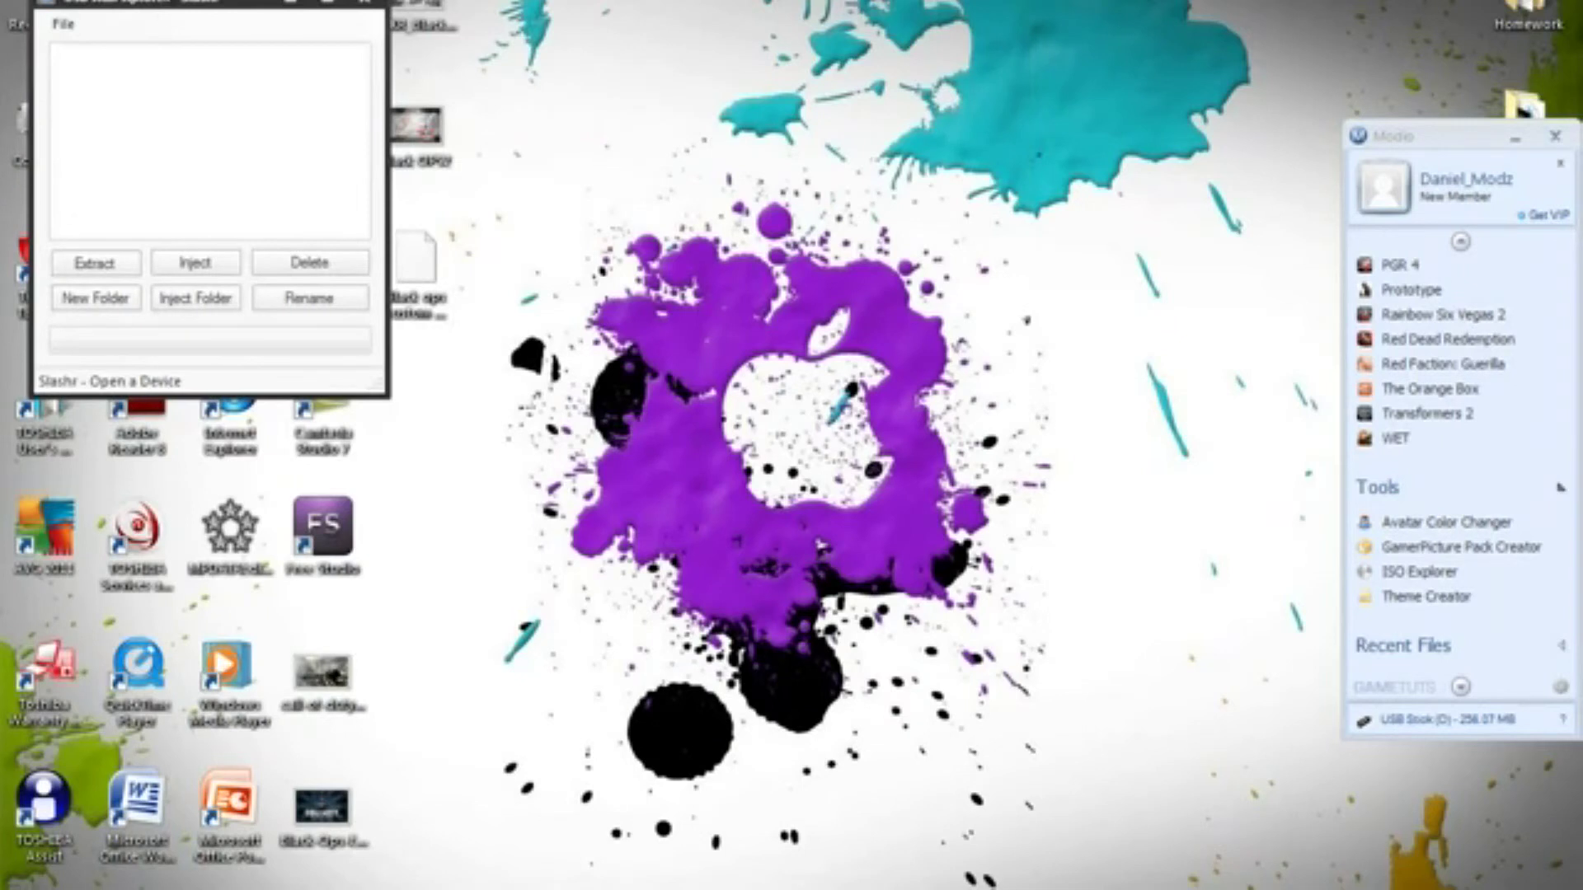
left_click(540, 169)
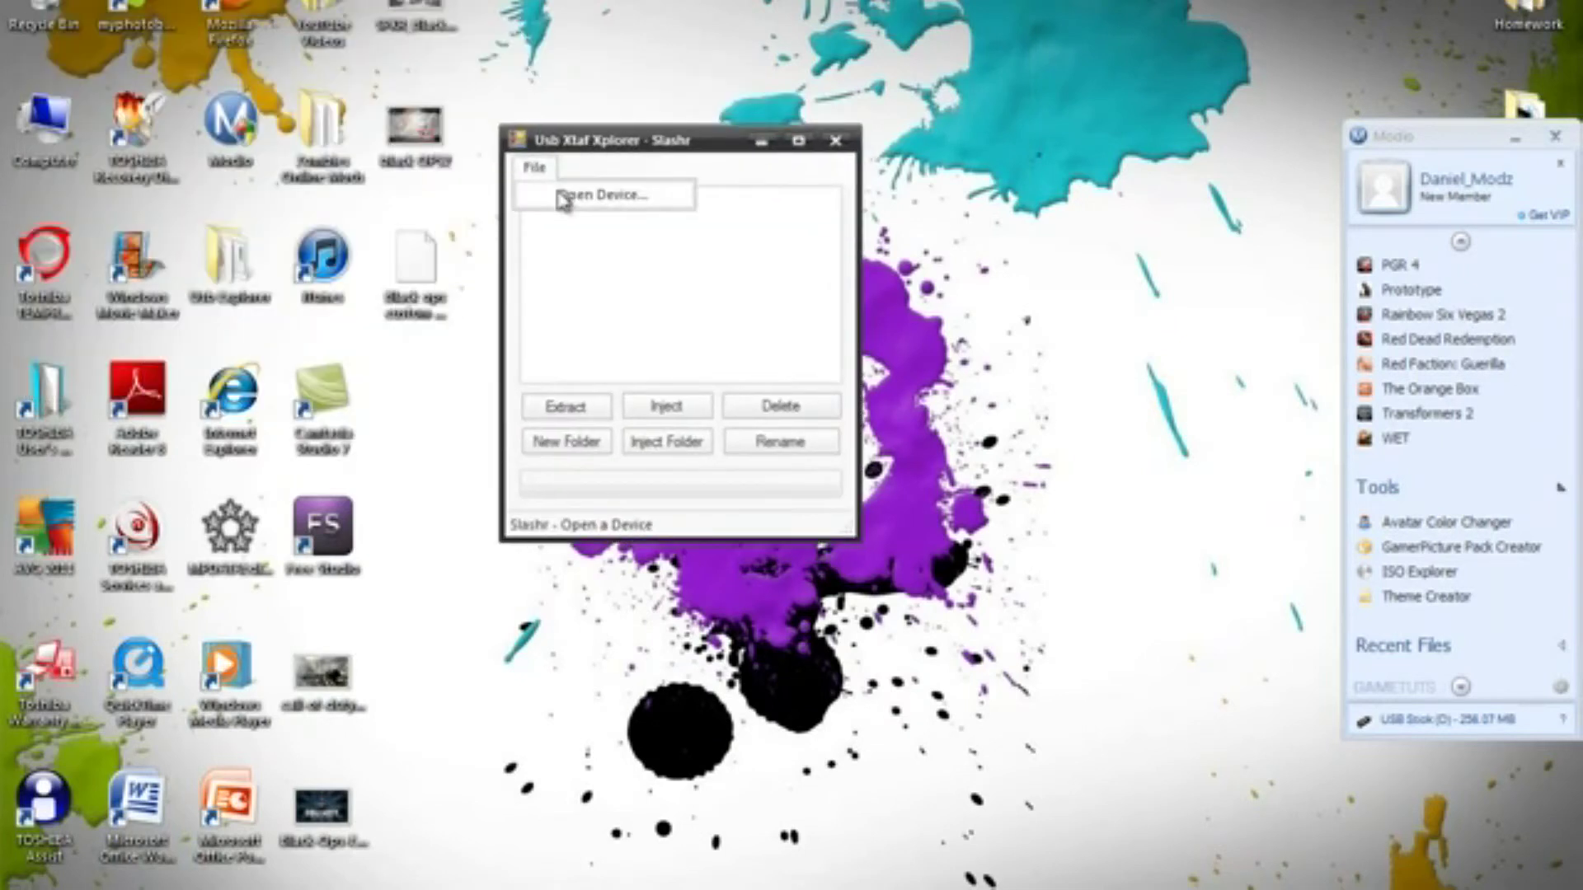
left_click(563, 198)
double_click(560, 198)
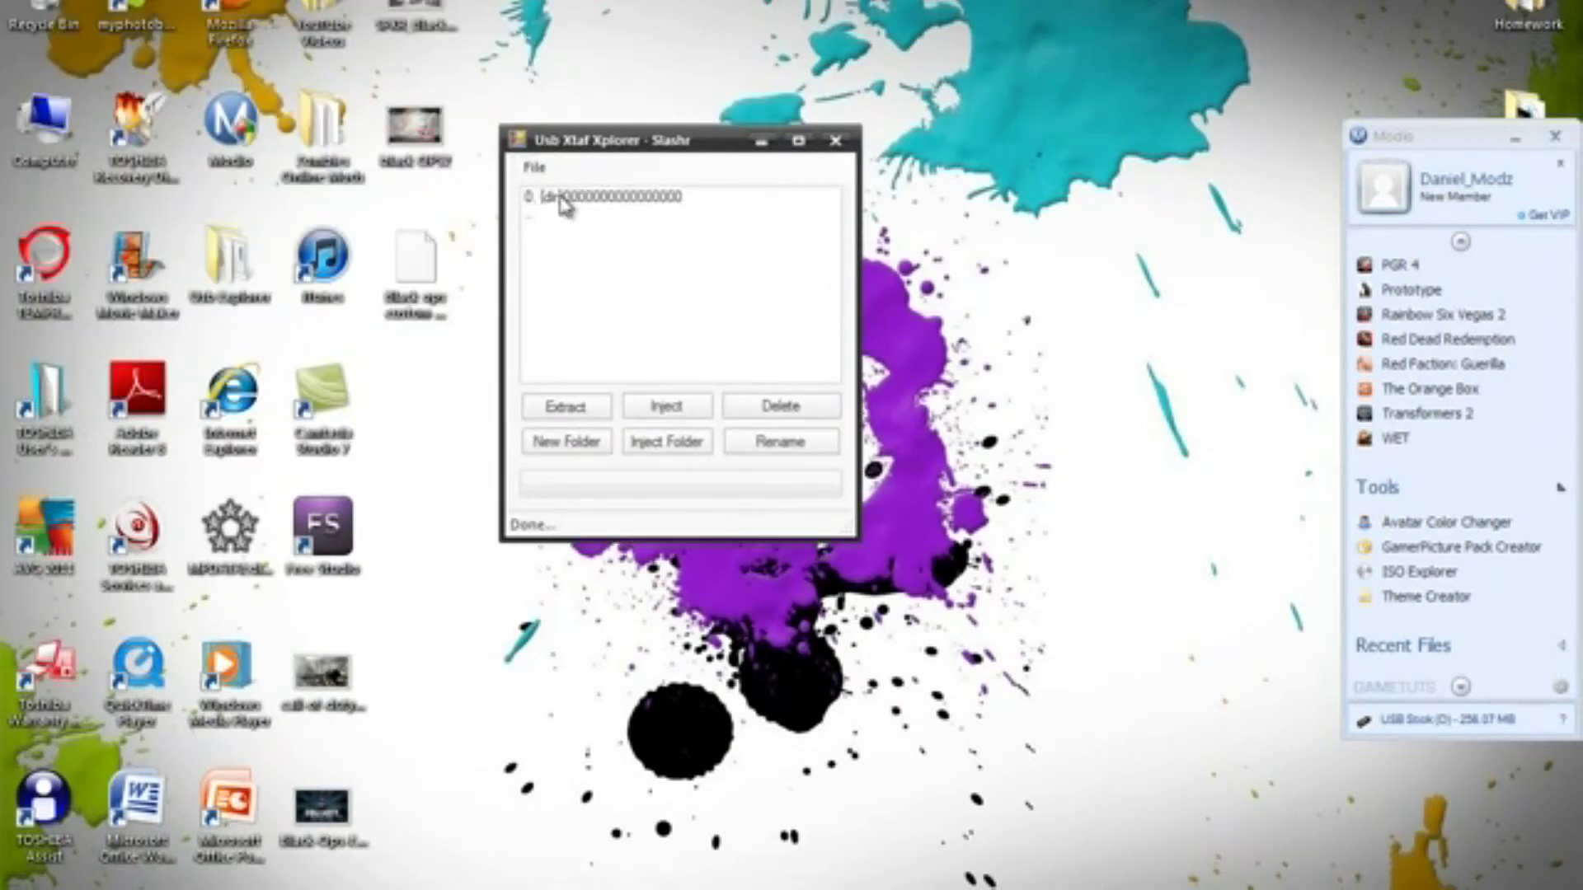
left_click(570, 204)
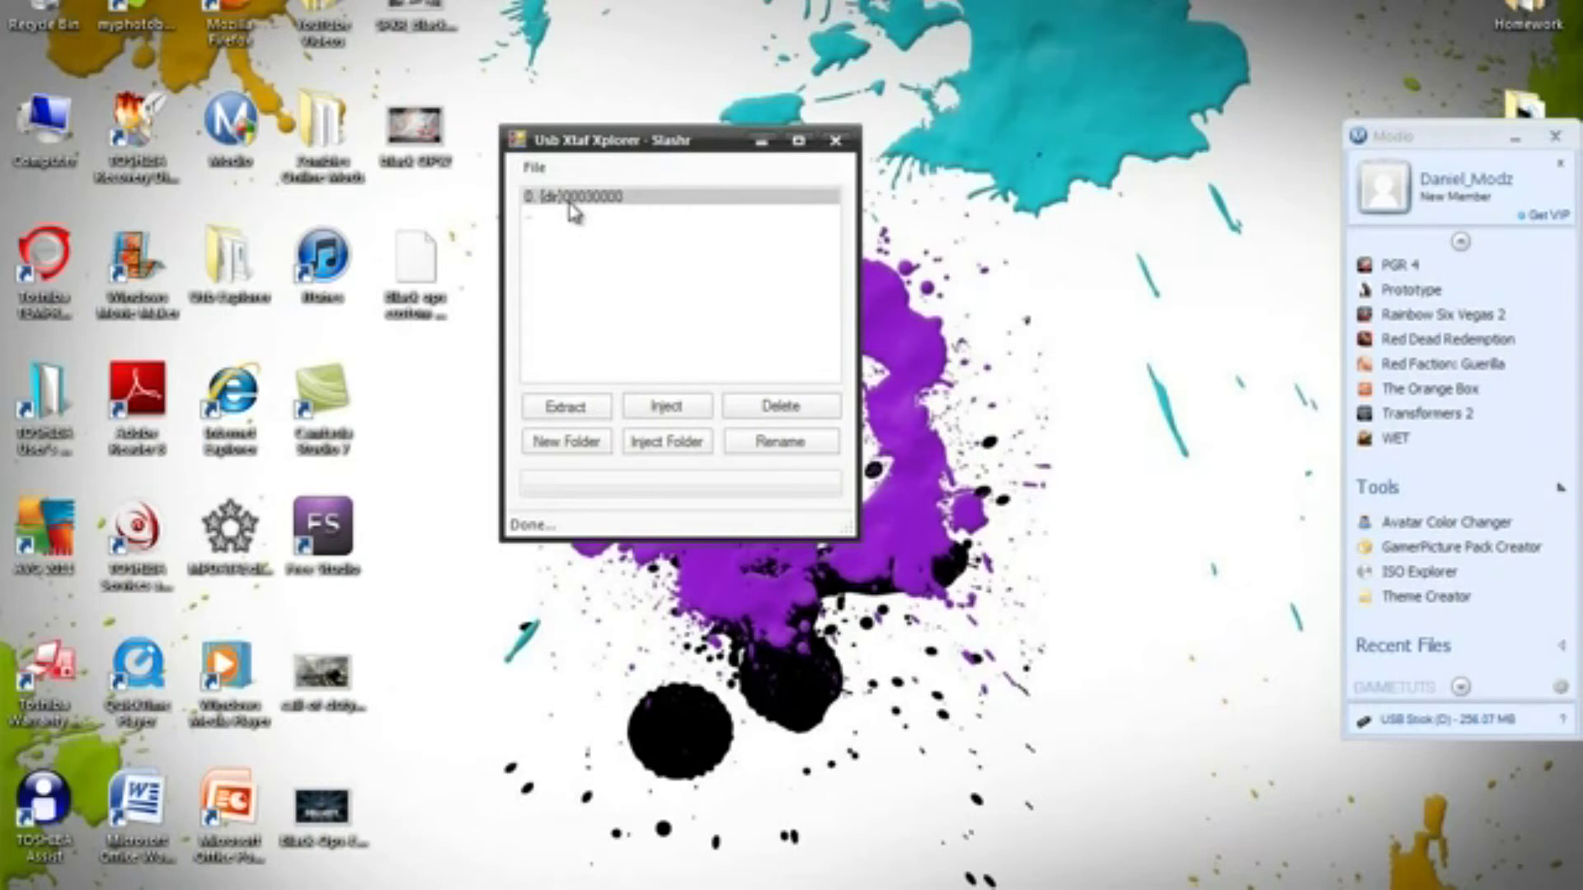
double_click(568, 205)
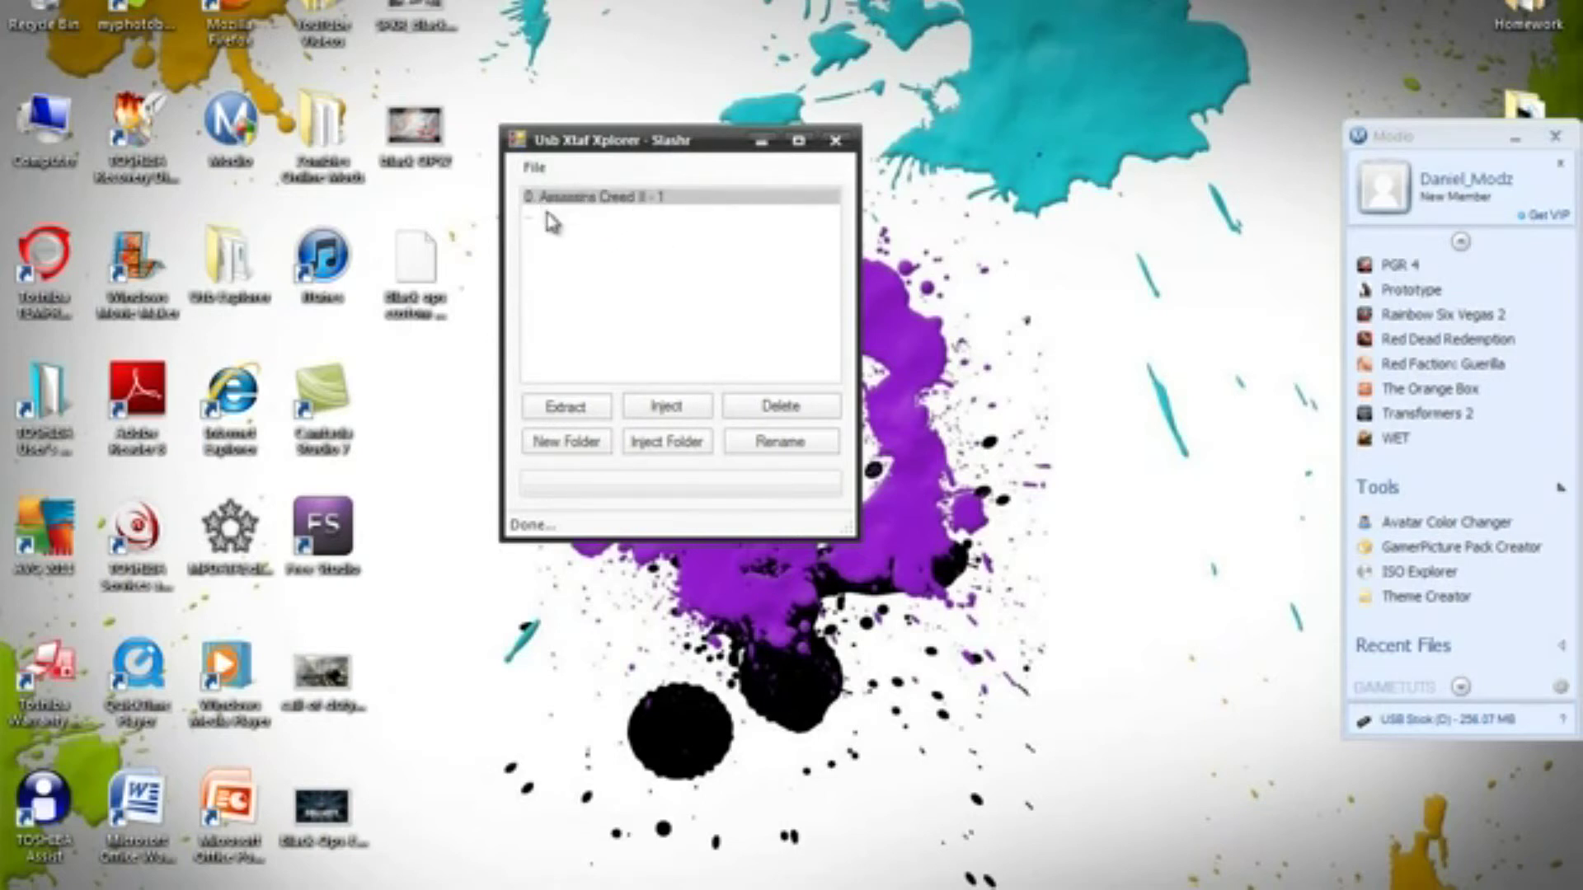
Step: Inject the Desktop file "Black ops custom theme" into the open 00030000 folder and close Usb Xtaf Xplorer
left_click(668, 406)
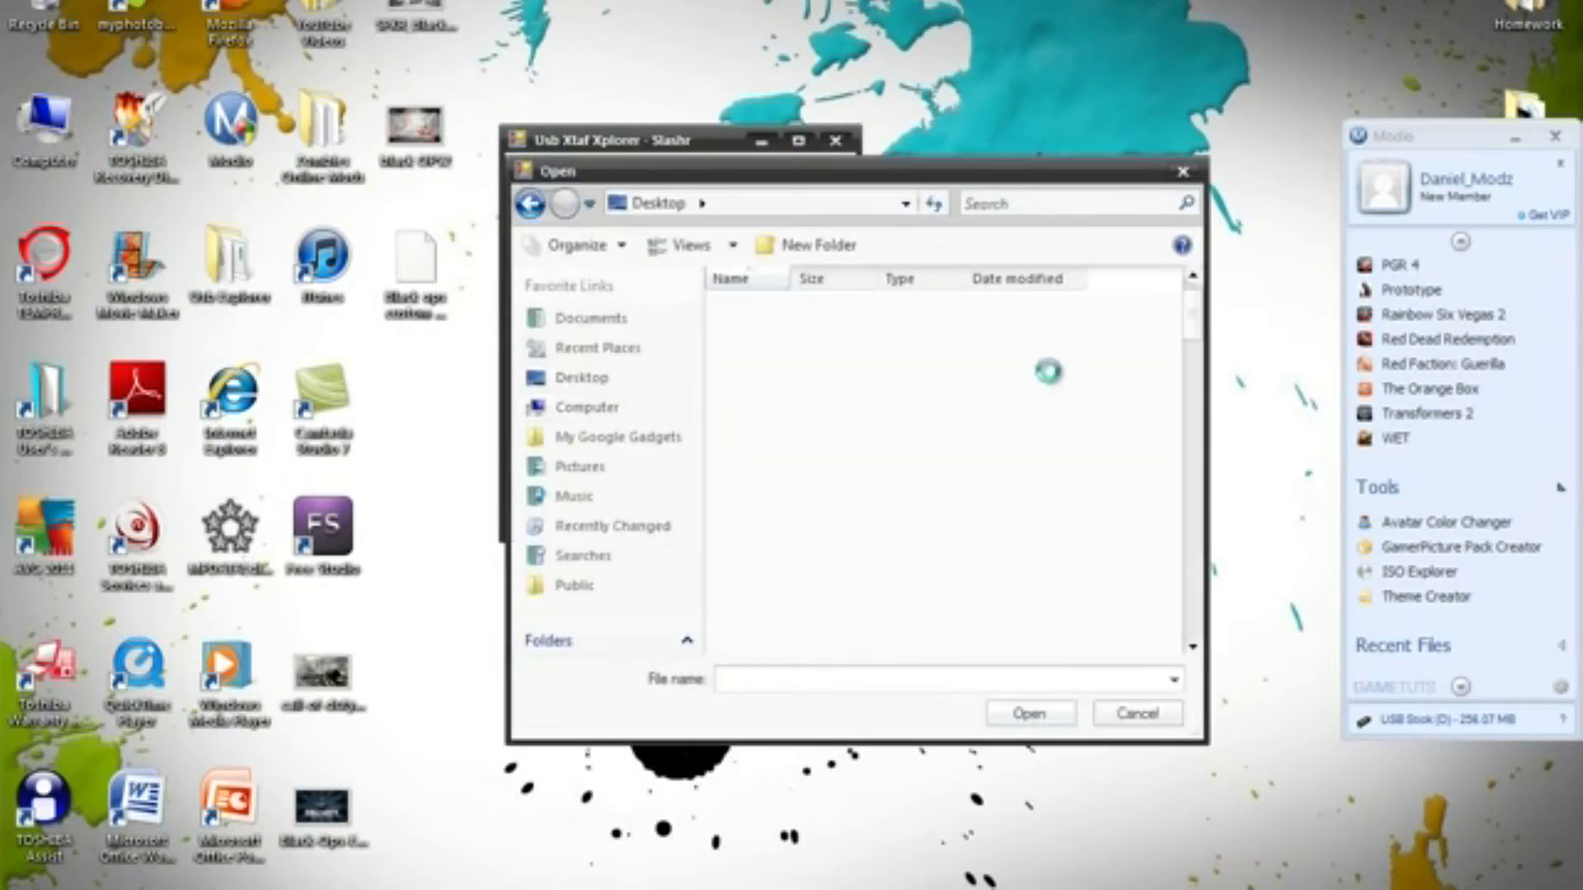
left_click_drag(1200, 320, 1169, 618)
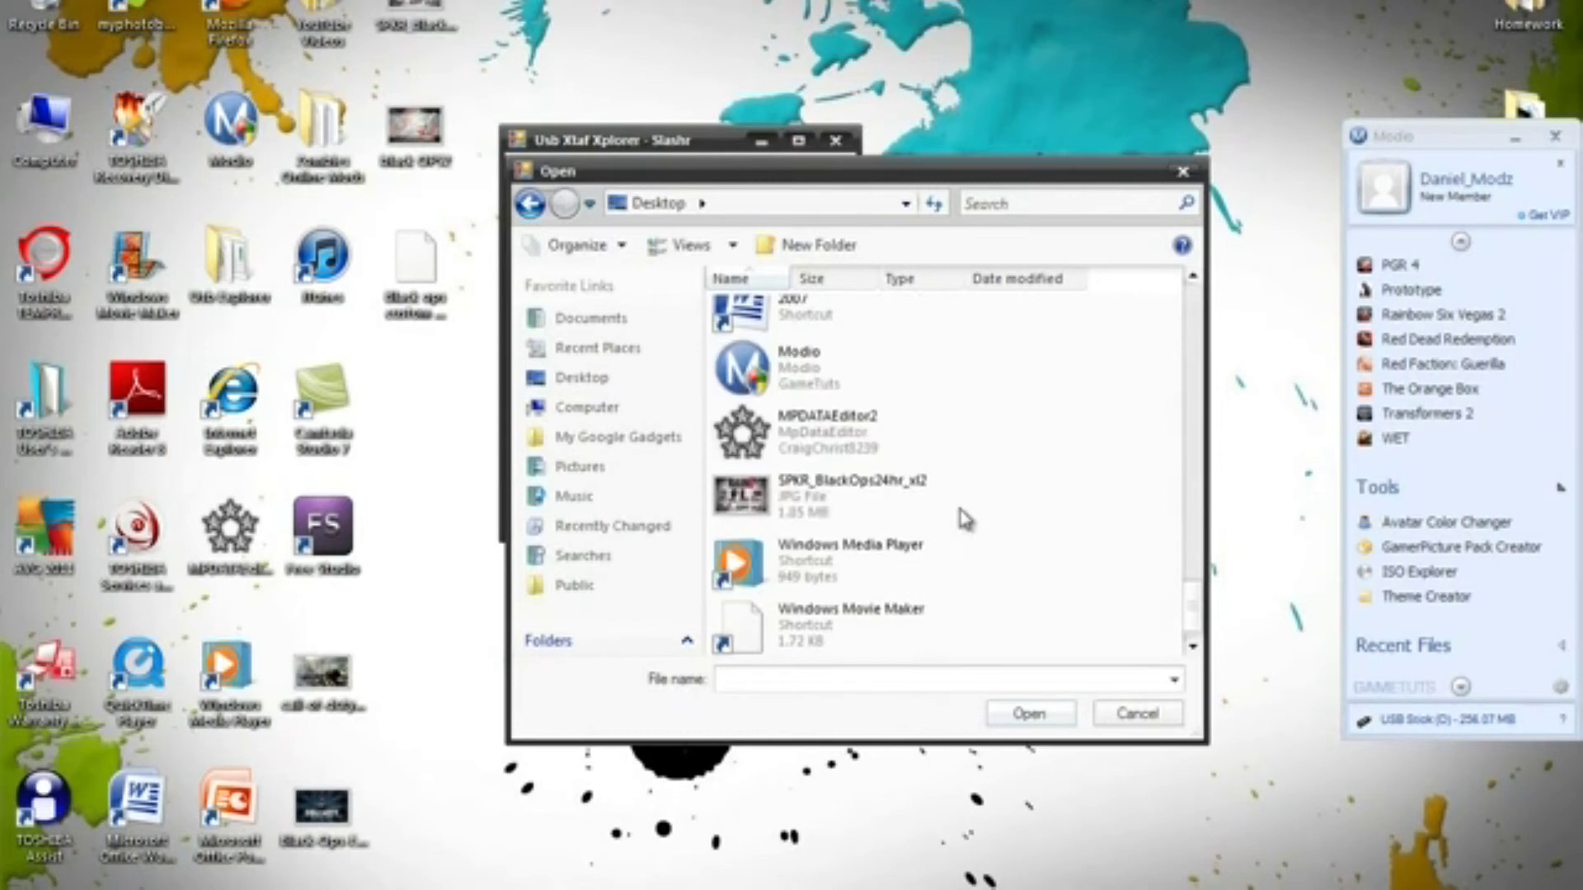
left_click_drag(1195, 572, 1195, 527)
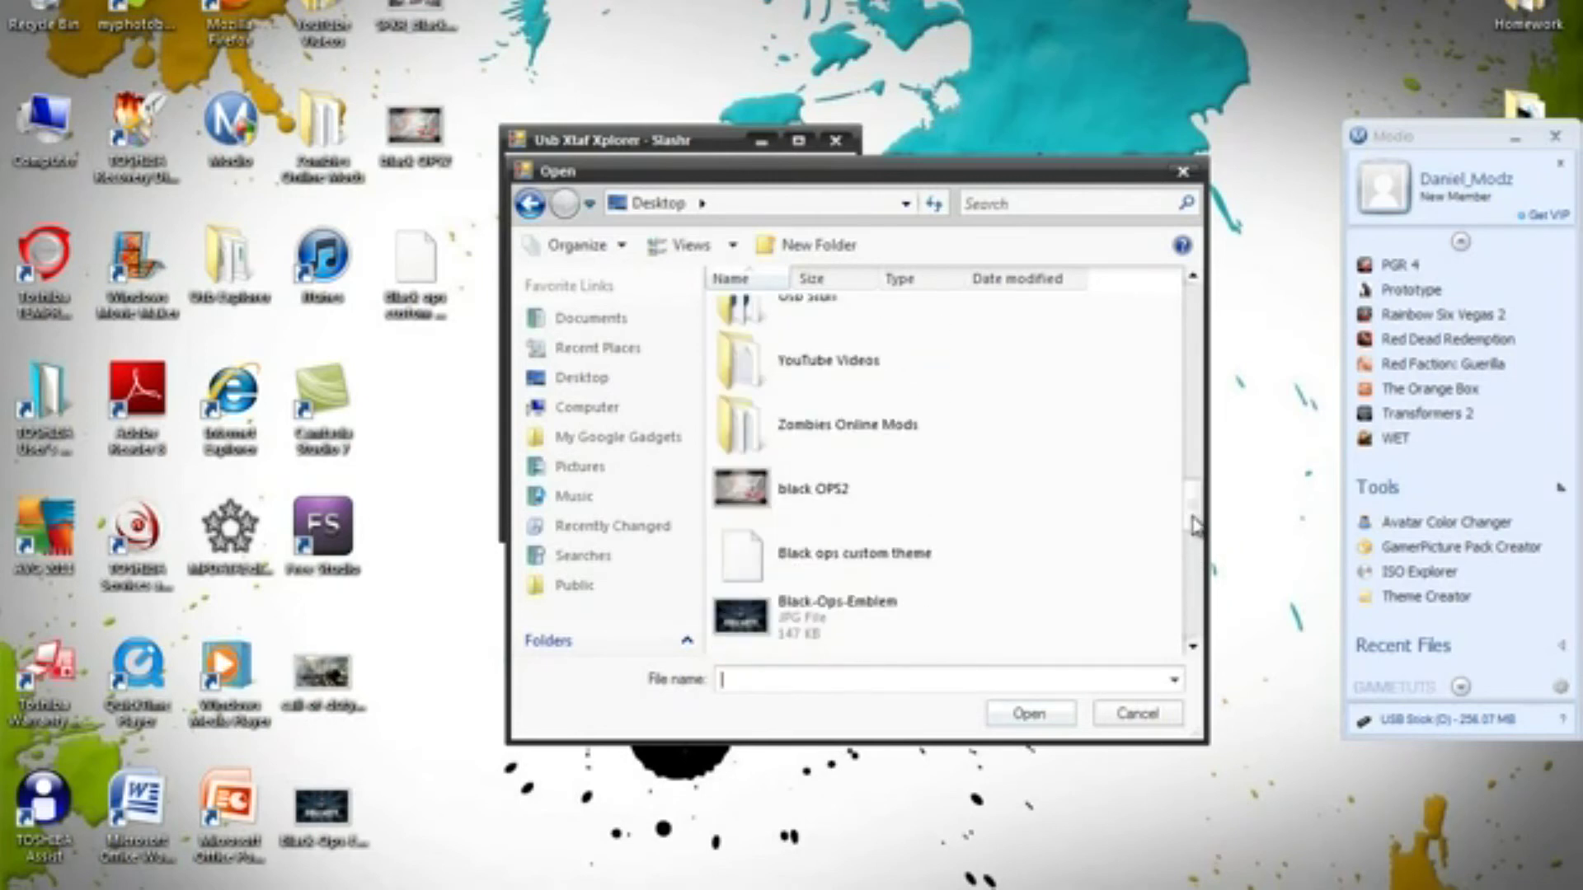
left_click(906, 554)
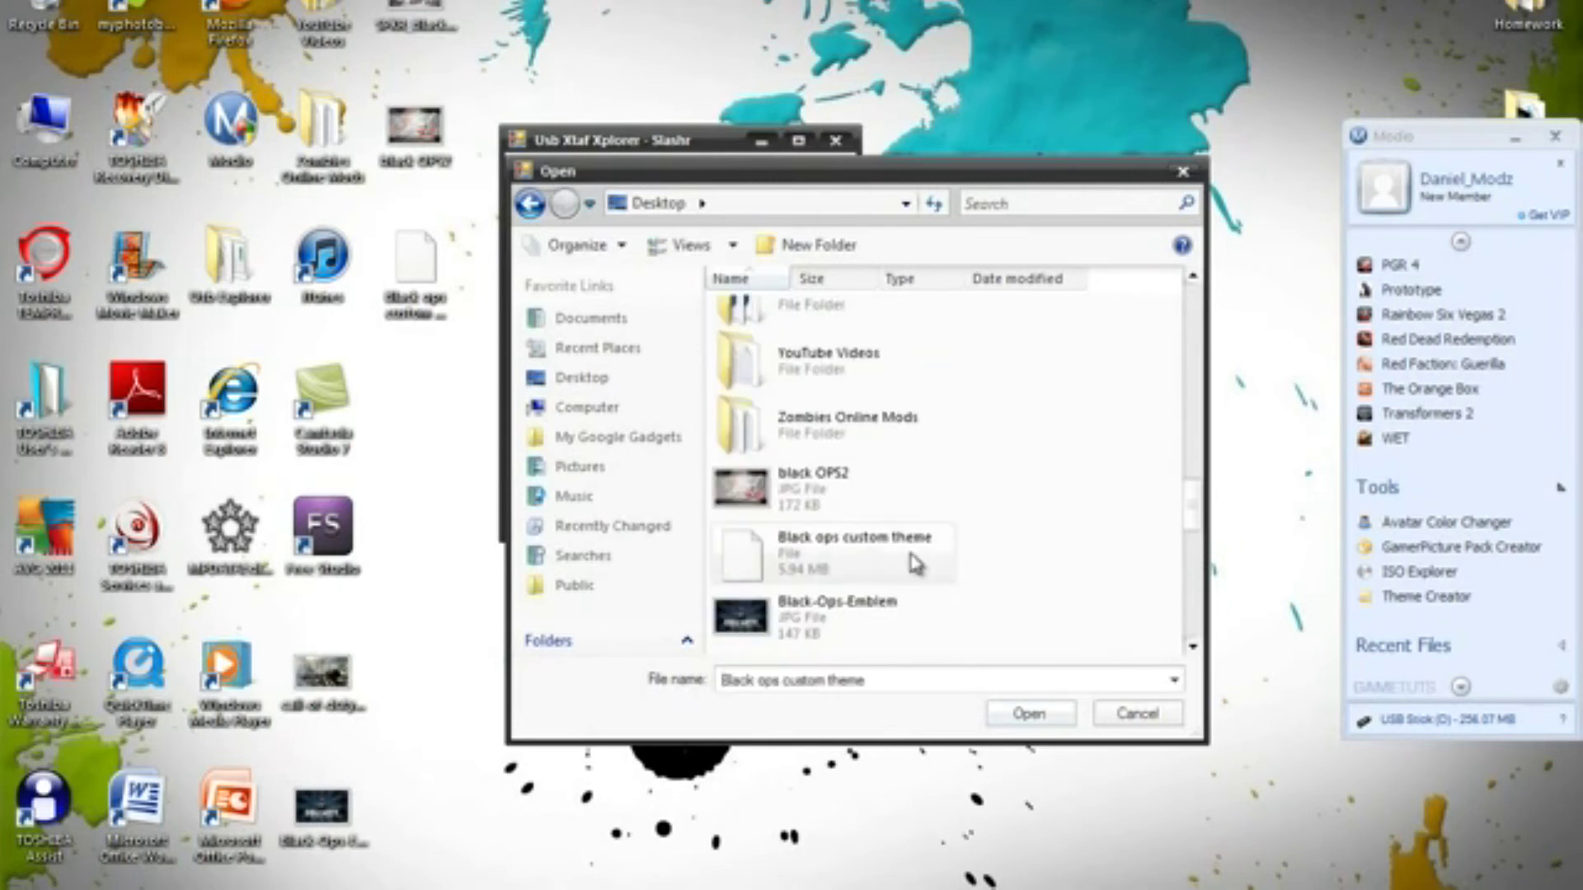
left_click(1027, 714)
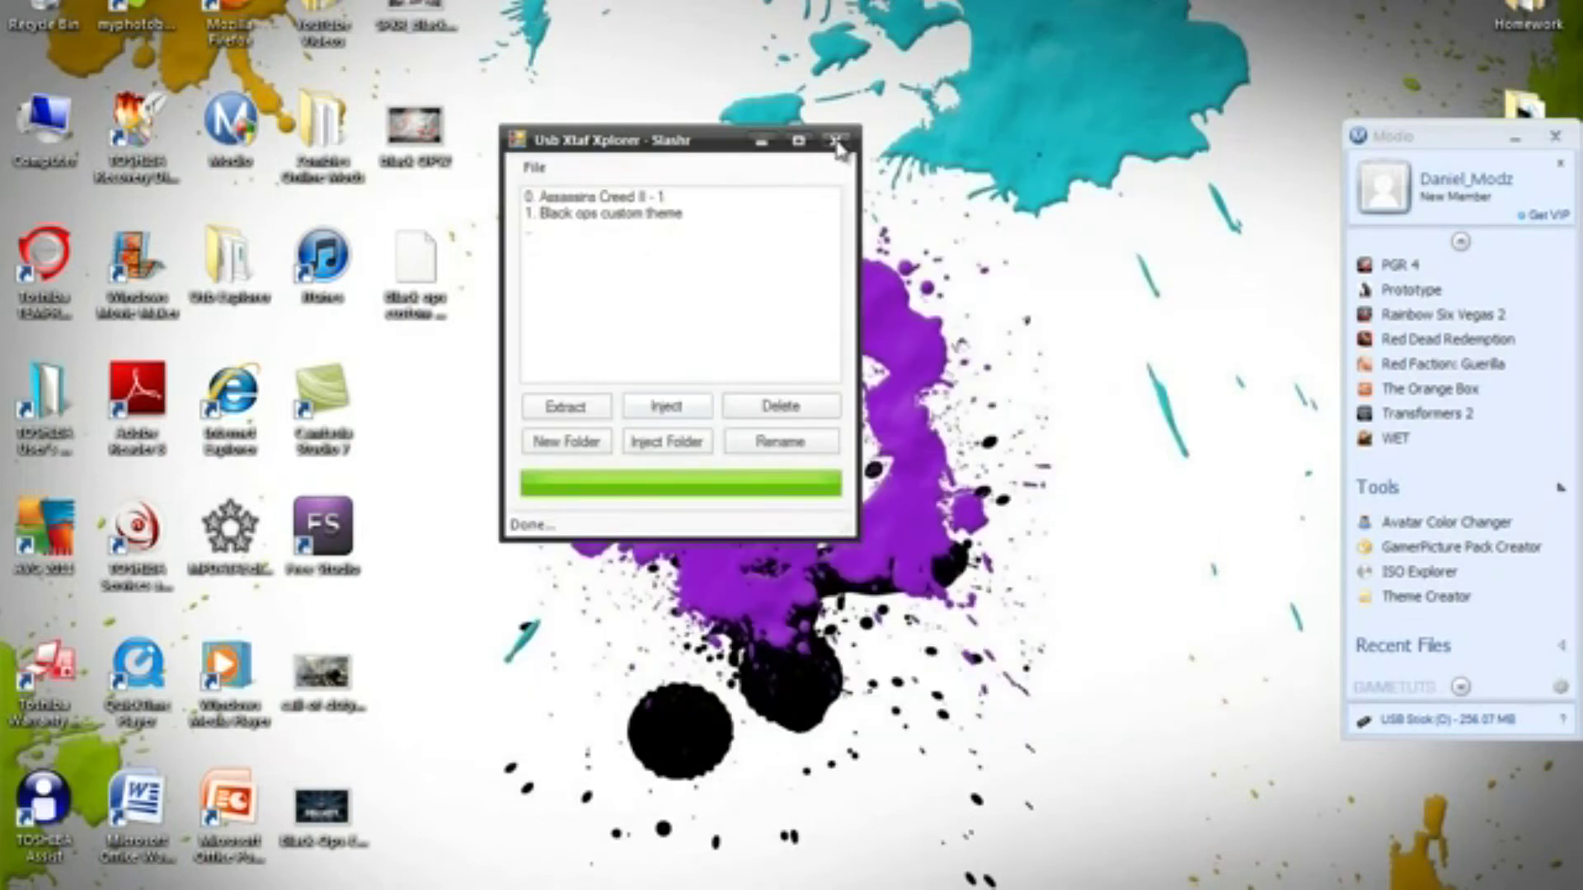
left_click(836, 142)
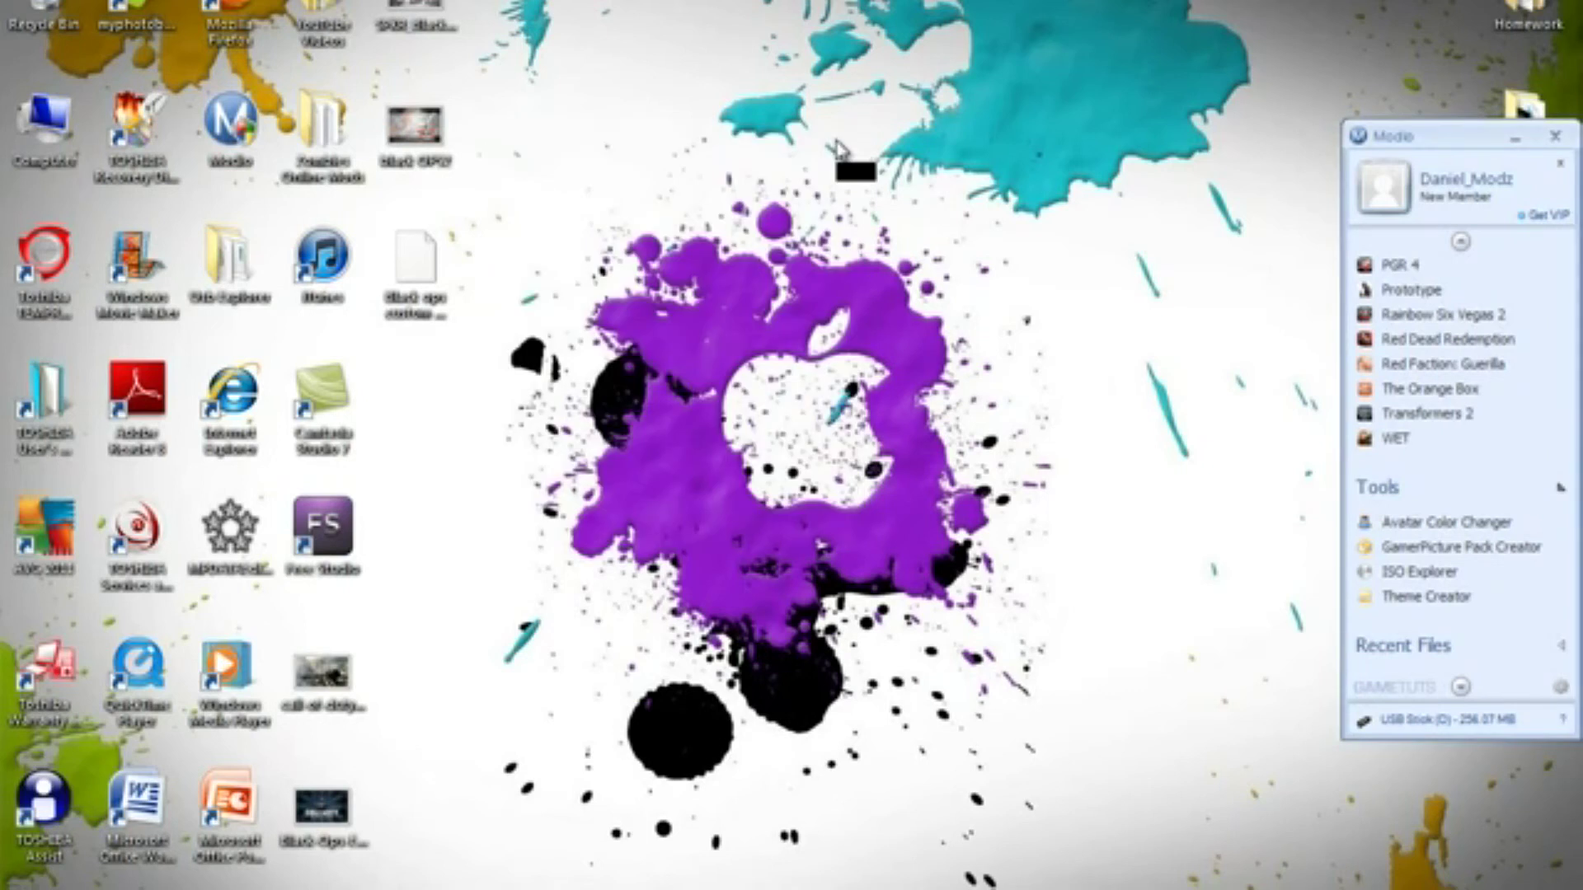